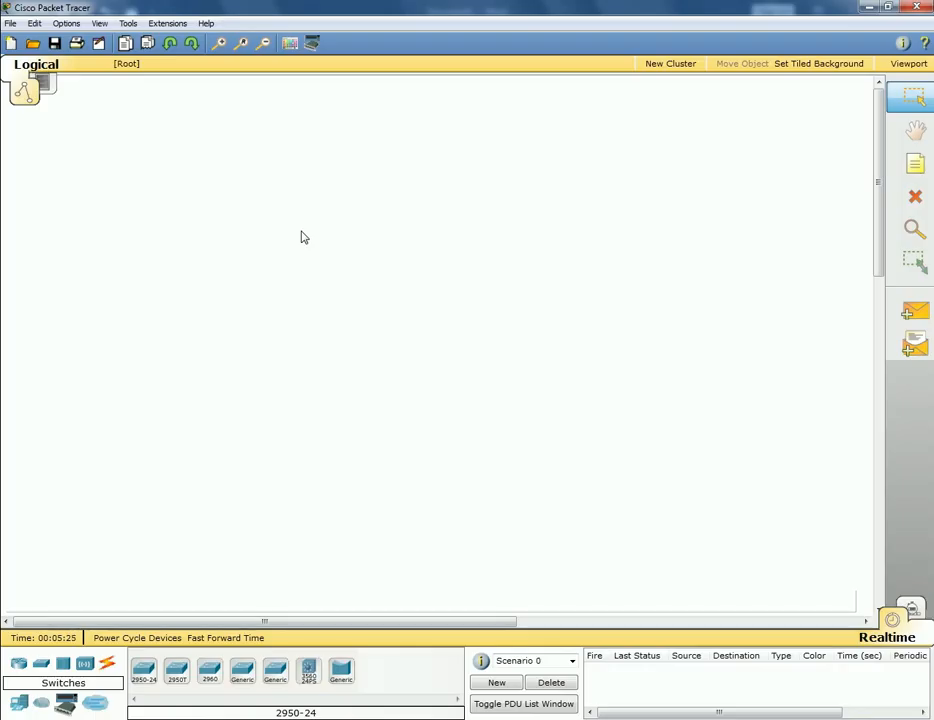
# - Place a 2950-24 switch (Switch0) and a generic PC-PT (PC0) on the workspace
pyautogui.click(145, 672)
pyautogui.click(349, 197)
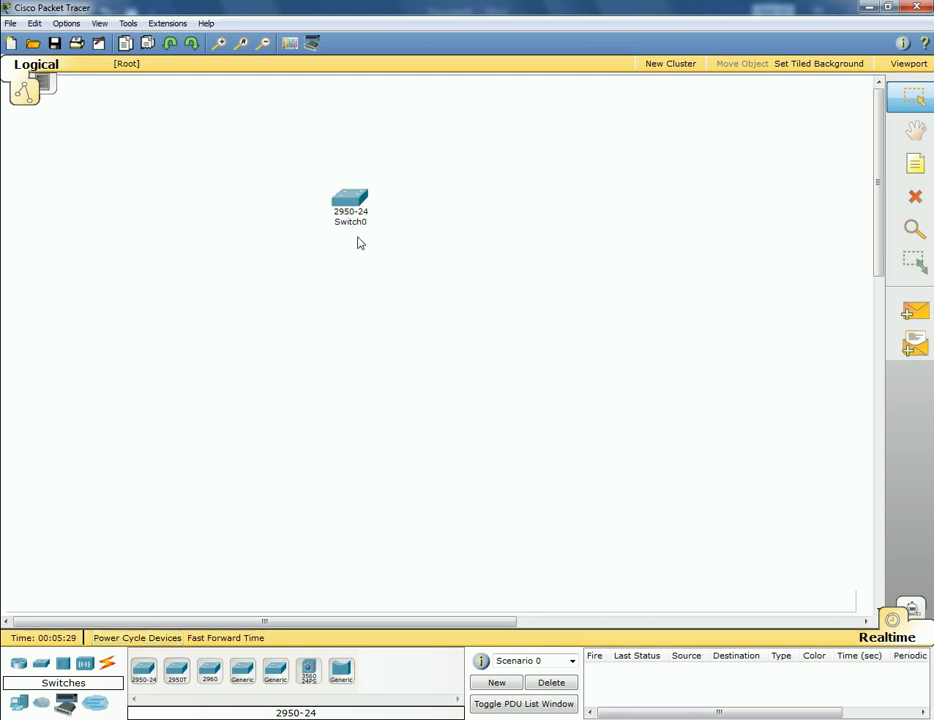
pyautogui.click(19, 706)
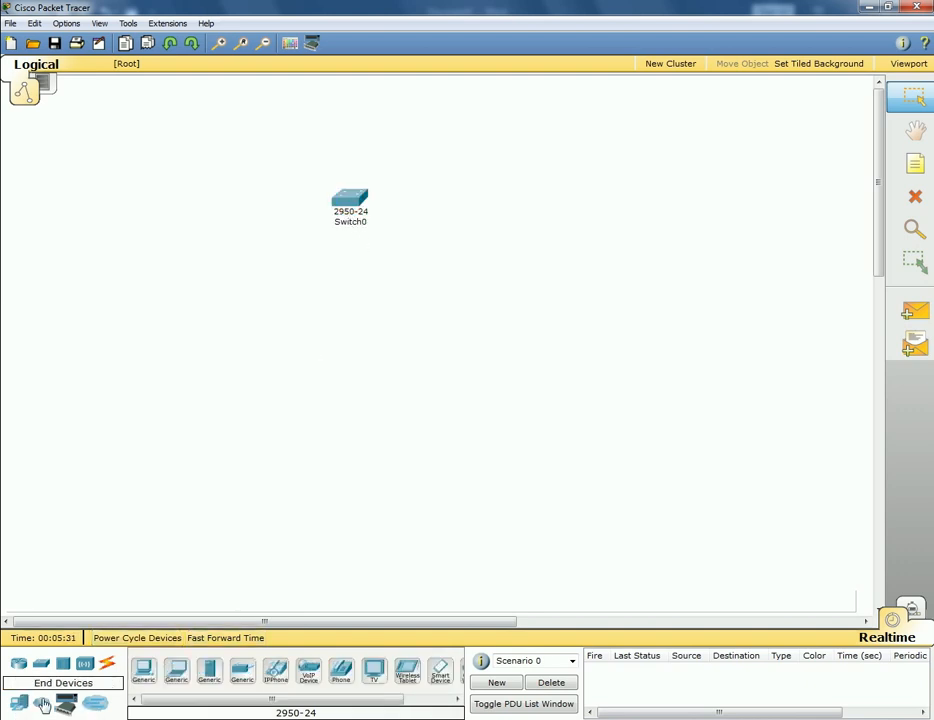
pyautogui.click(143, 670)
pyautogui.click(346, 366)
# - Reposition the devices so PC0 sits directly below Switch0
pyautogui.moveTo(354, 205); pyautogui.dragTo(406, 219)
pyautogui.click(346, 376)
pyautogui.moveTo(346, 376); pyautogui.dragTo(401, 376)
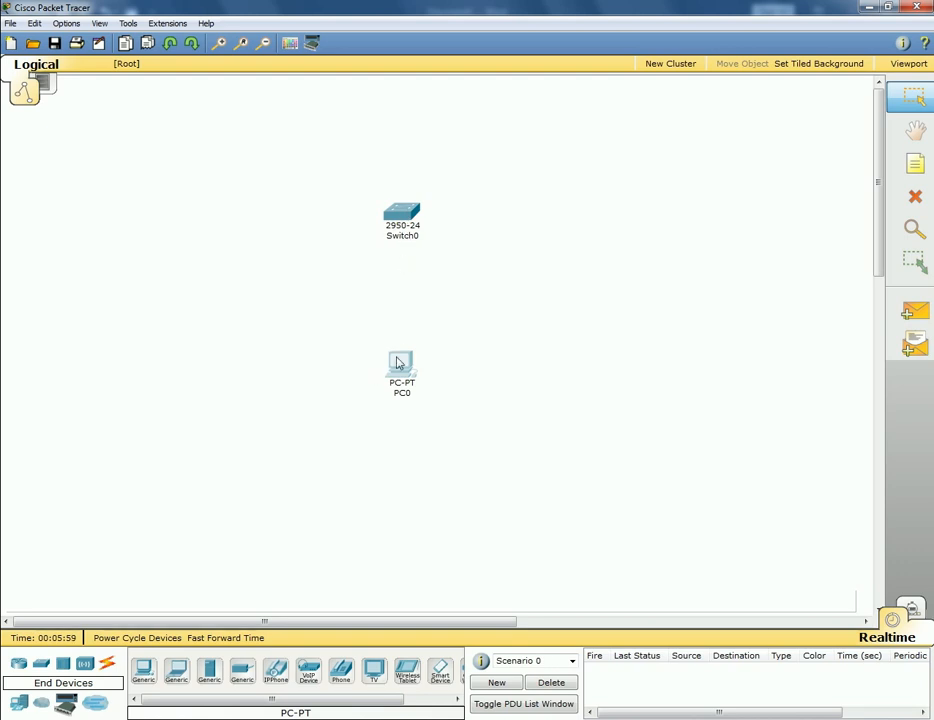
# - Link Switch0 to PC0 with an automatically chosen cable, then cancel the cable tool
pyautogui.click(108, 667)
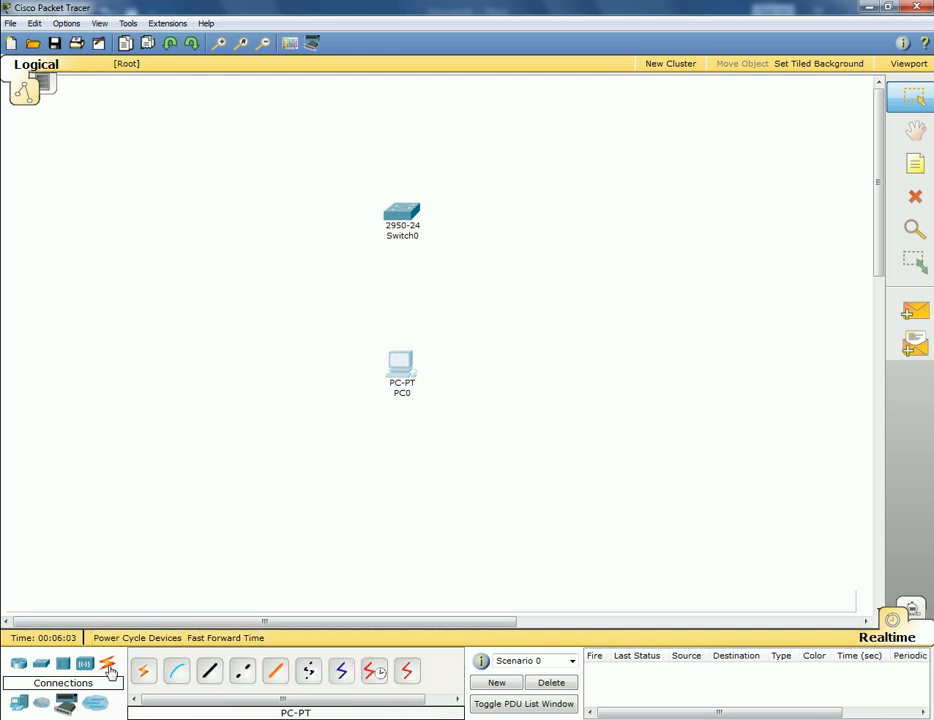
pyautogui.click(144, 677)
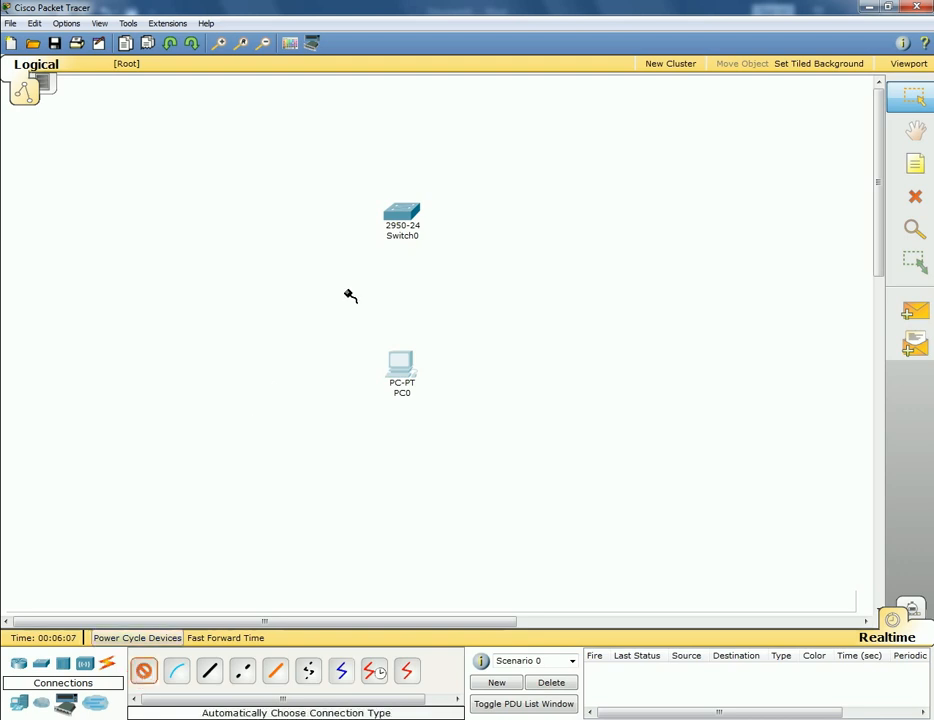
pyautogui.click(403, 212)
pyautogui.click(396, 366)
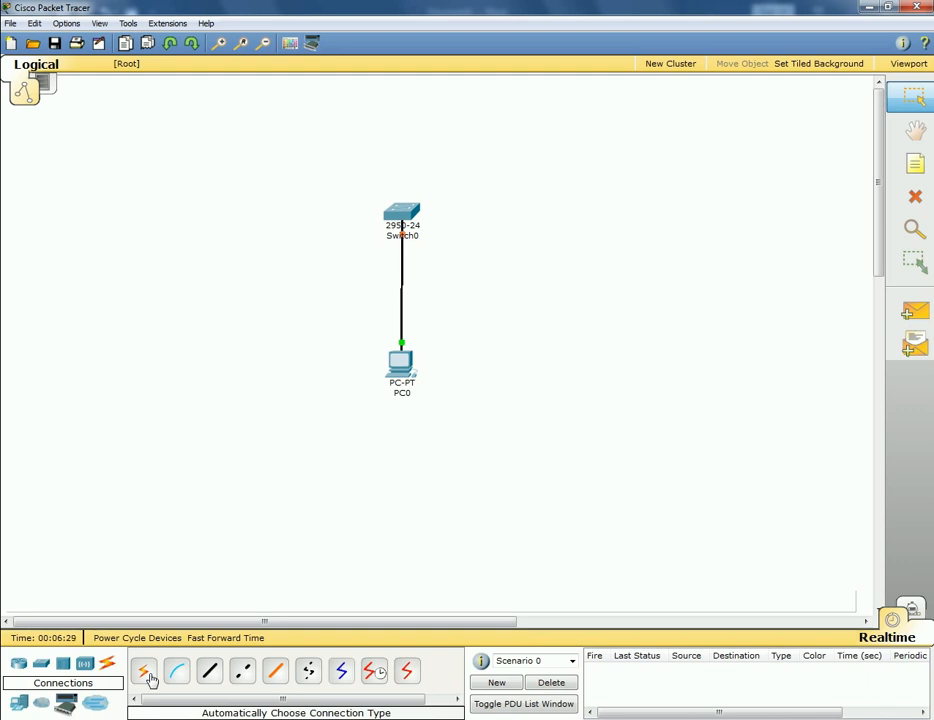
pyautogui.click(146, 675)
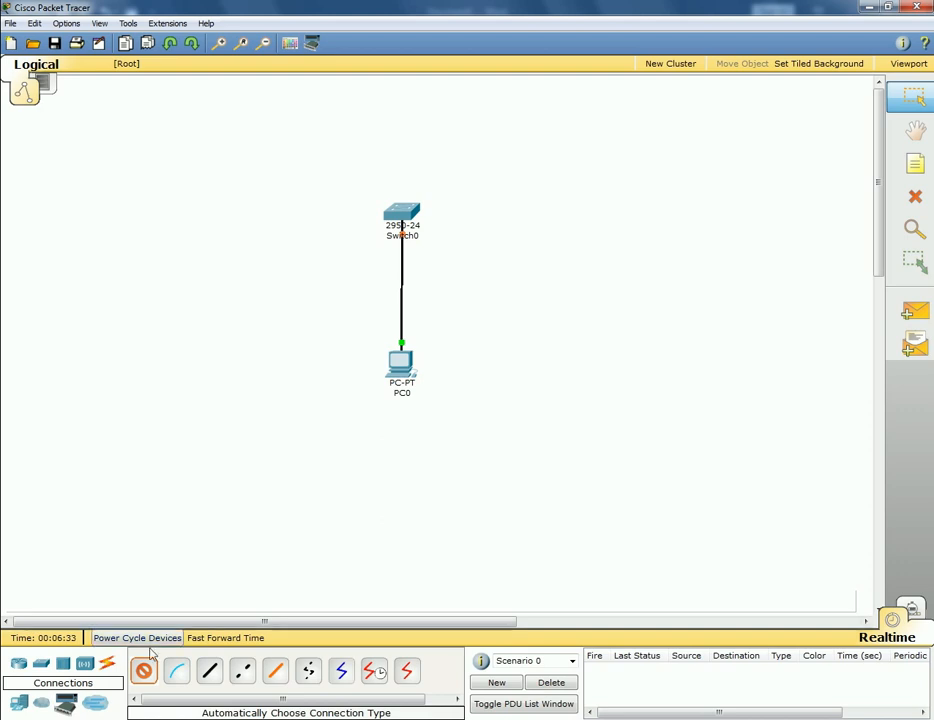
pyautogui.click(143, 671)
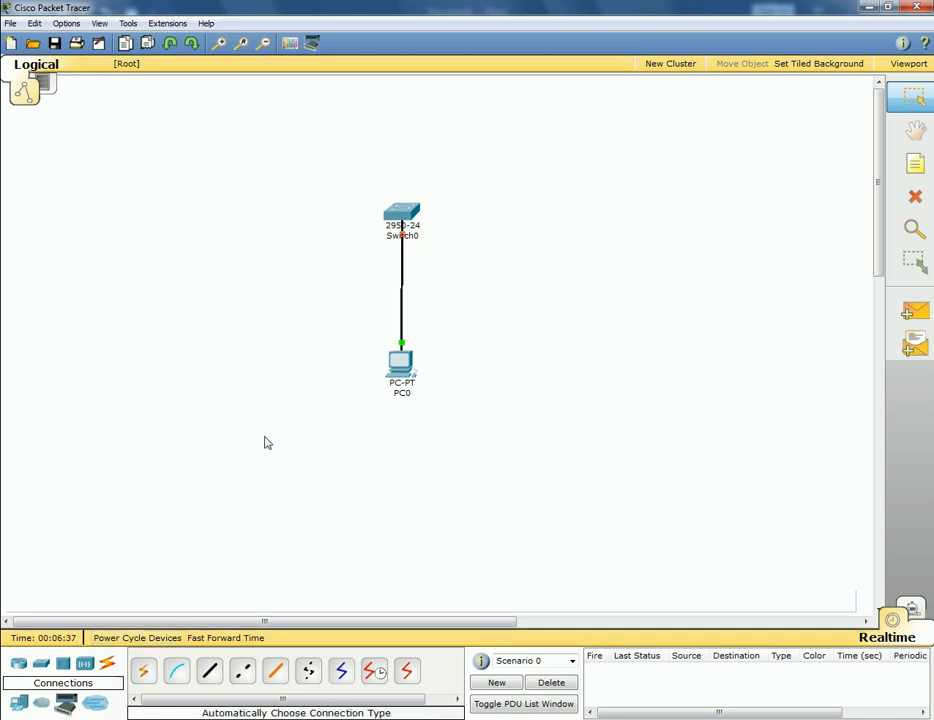
# - Set PC0's IP Configuration to 172.16.0.5 with the auto-filled mask 255.255.0.0
pyautogui.moveTo(403, 225)
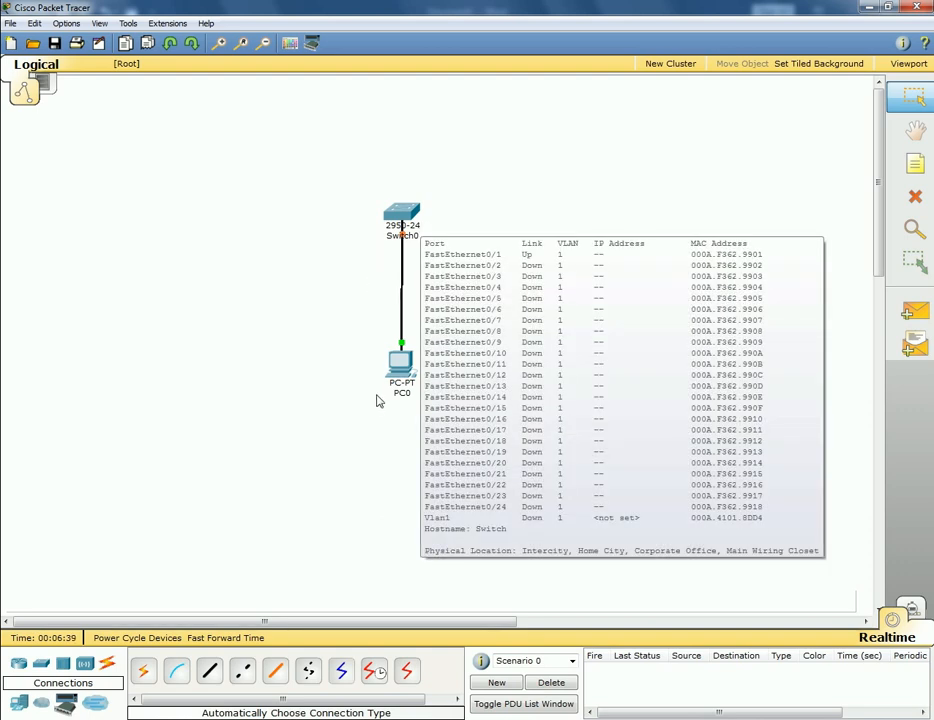
pyautogui.moveTo(400, 374)
pyautogui.click(400, 374)
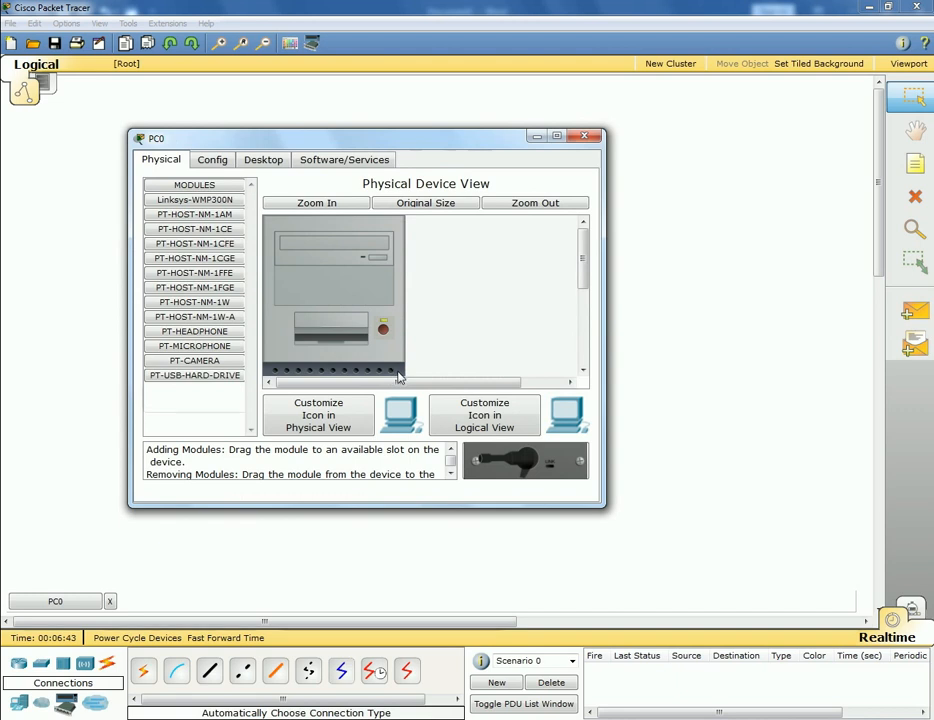
pyautogui.click(264, 163)
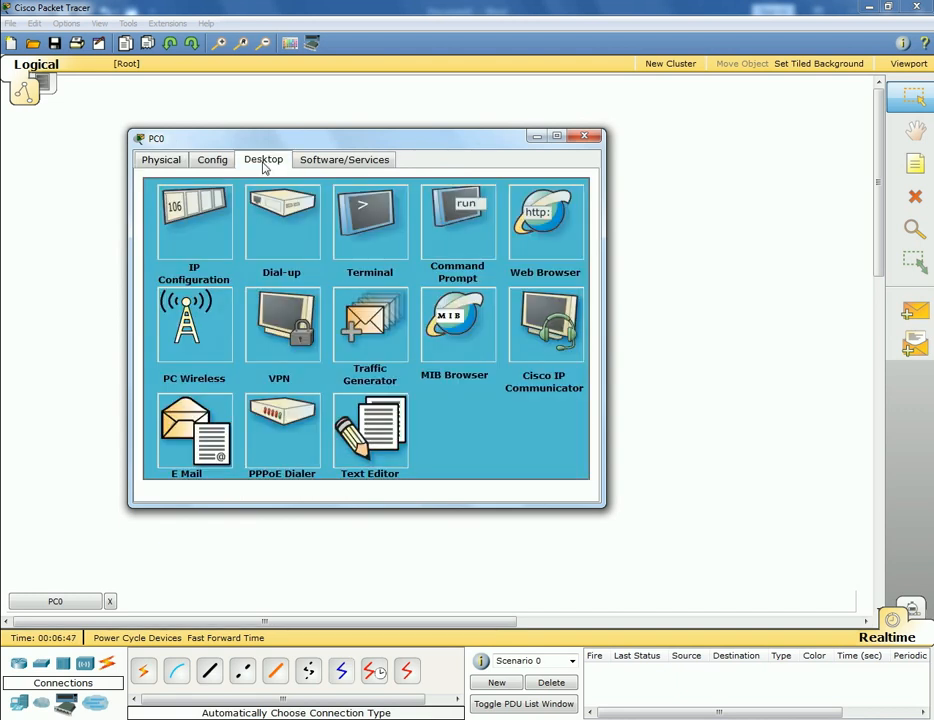
pyautogui.click(556, 138)
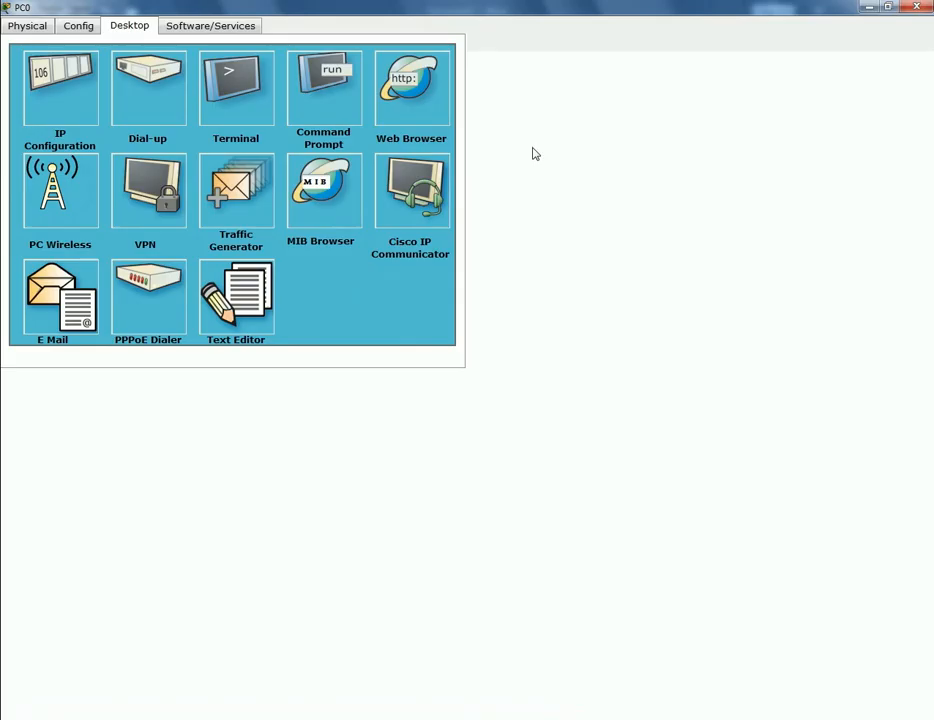
pyautogui.click(52, 109)
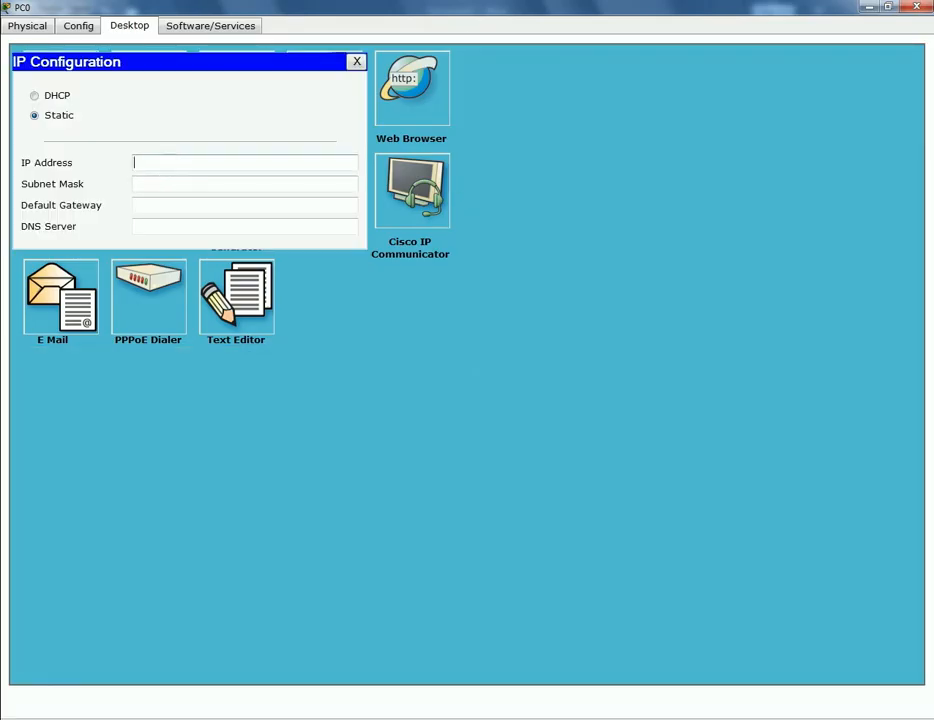
pyautogui.write('172.16.0.5')
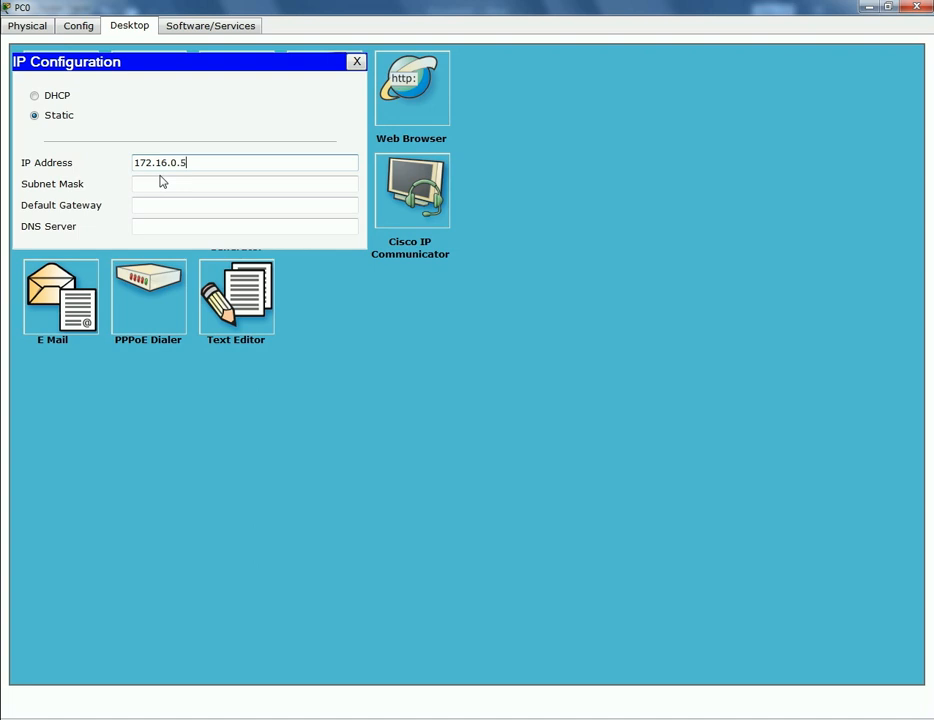
pyautogui.click(161, 183)
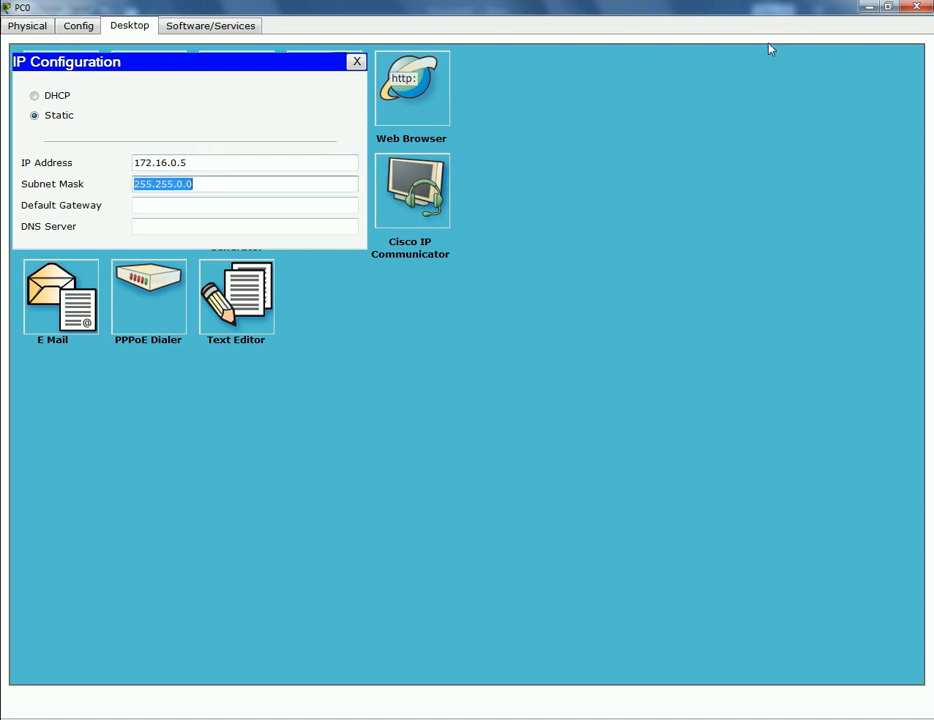
pyautogui.click(917, 7)
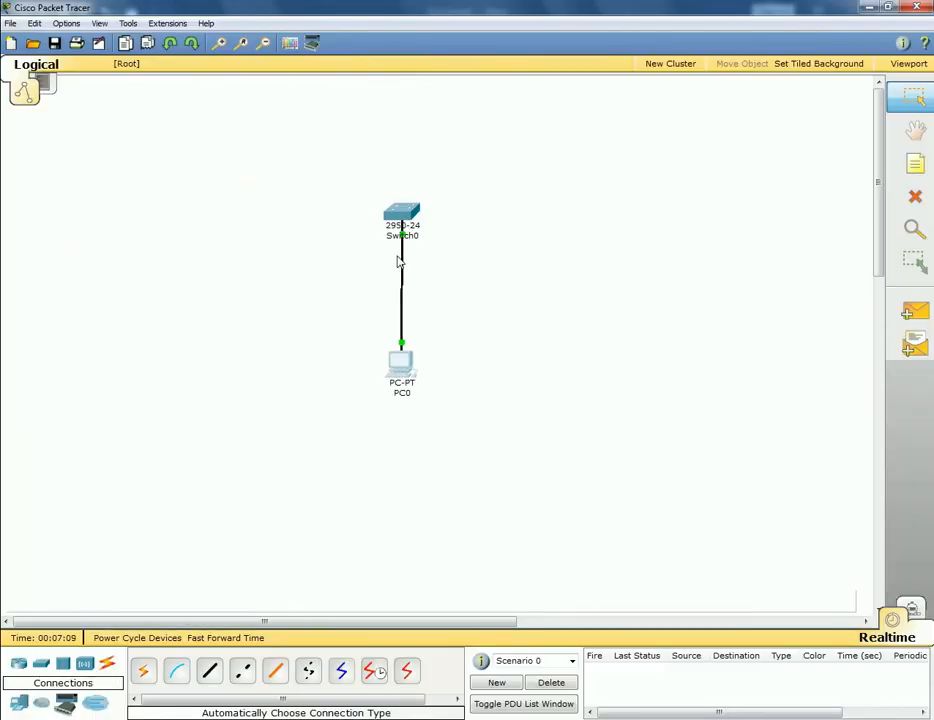
# - Open Switch0's CLI maximized and enter privileged mode with enable
pyautogui.click(403, 216)
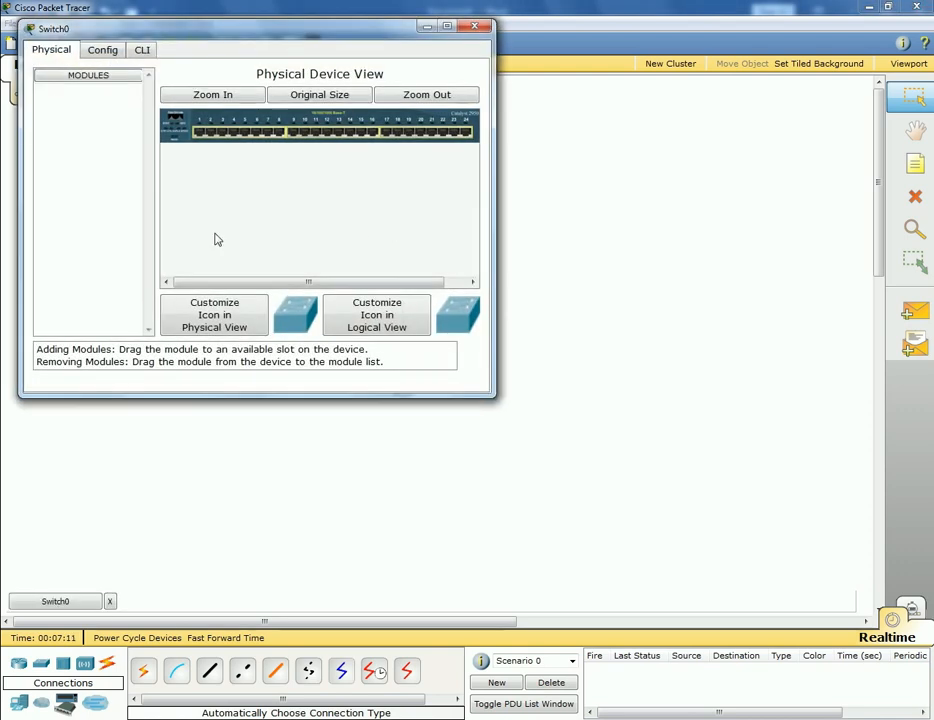
pyautogui.moveTo(259, 31); pyautogui.dragTo(419, 121)
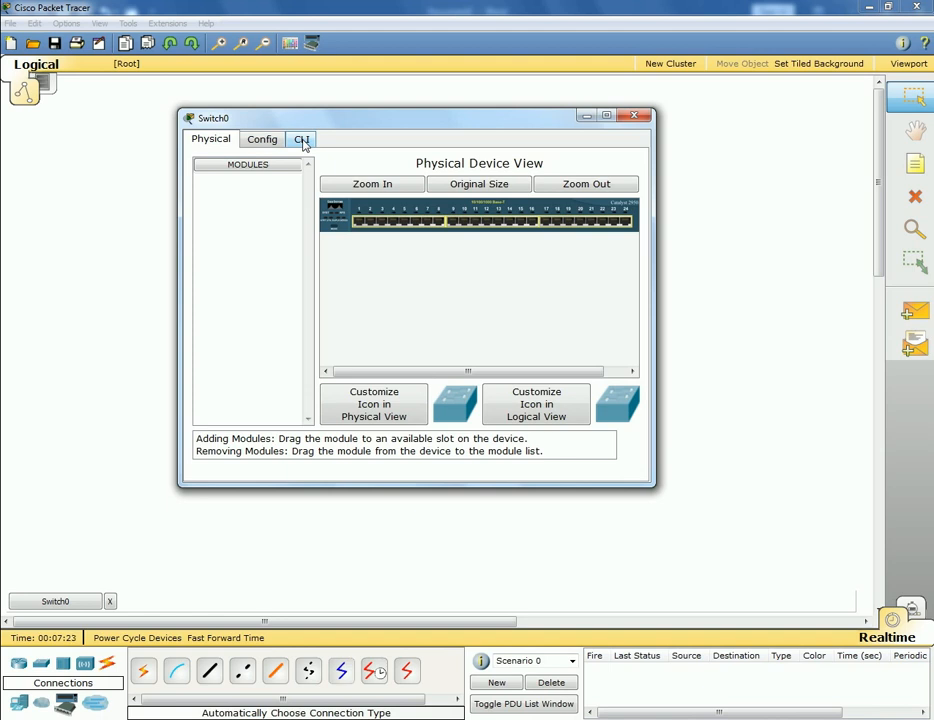
pyautogui.click(303, 142)
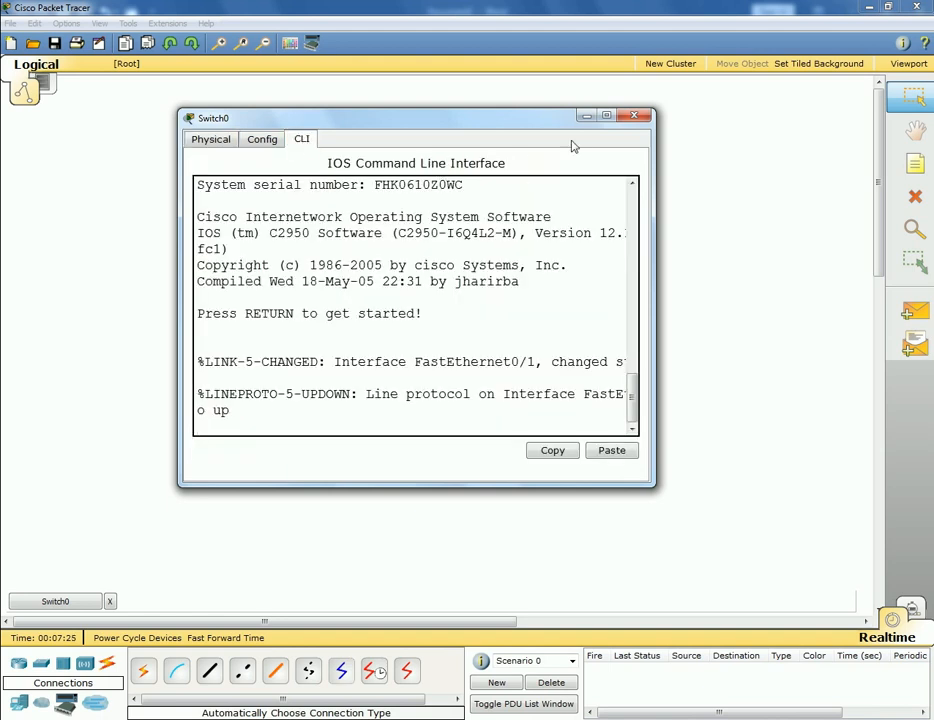
pyautogui.click(606, 117)
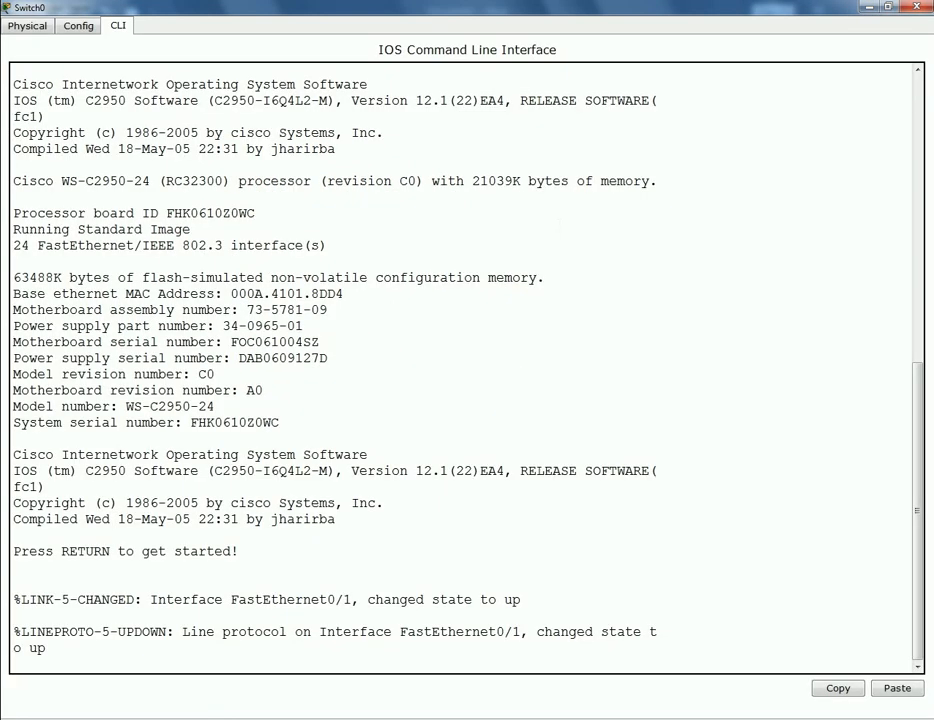
pyautogui.press('Return')
pyautogui.press('Return')
pyautogui.press('Return')
pyautogui.press('Return')
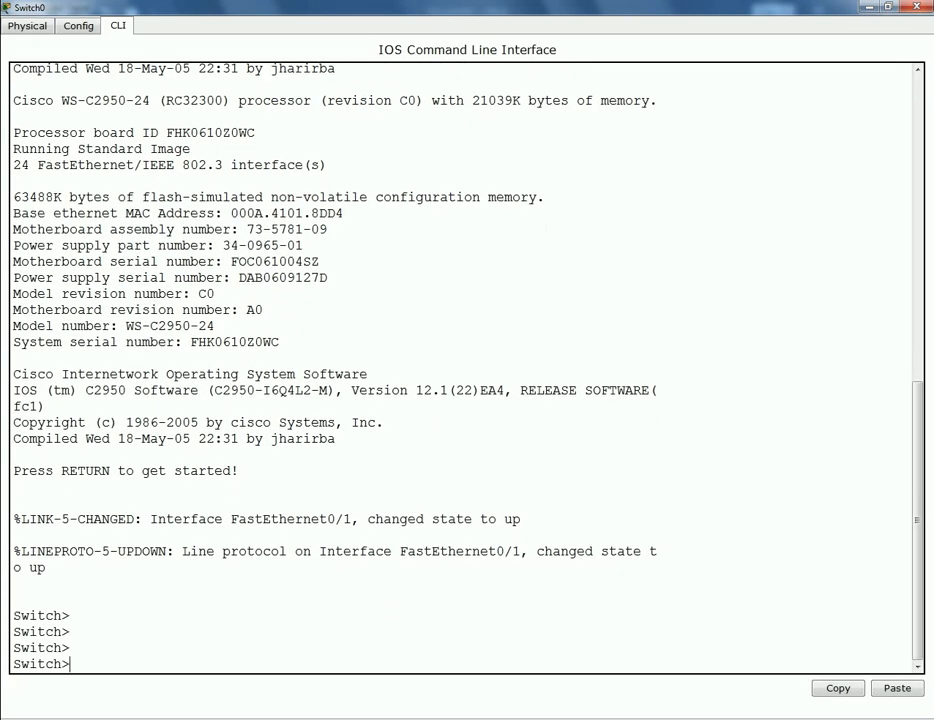
pyautogui.write('ev')
pyautogui.press('Tab')
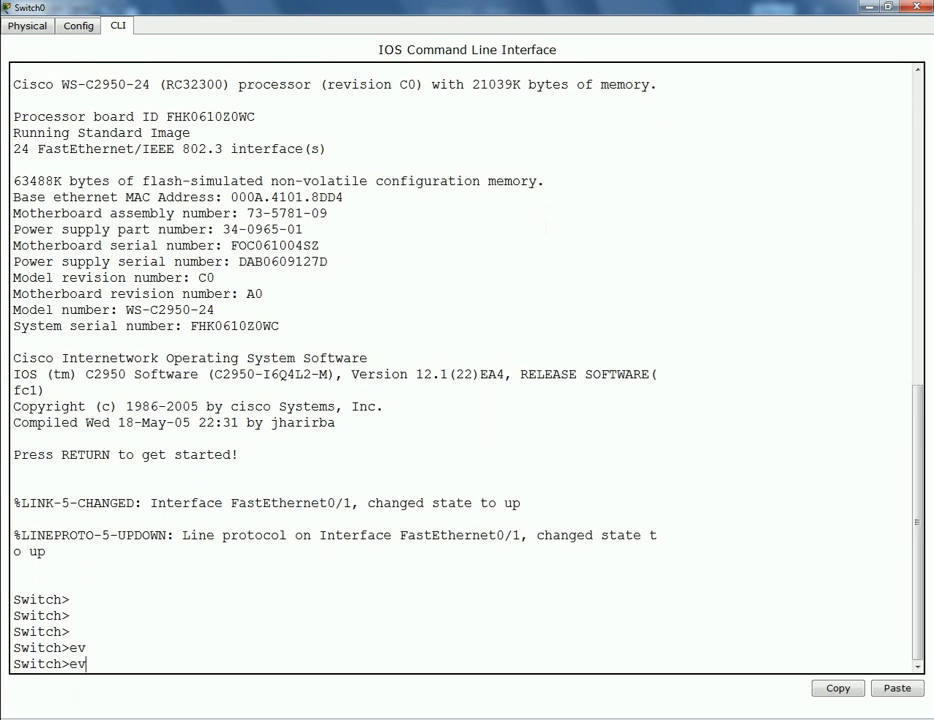
pyautogui.press('BackSpace')
pyautogui.write('n')
pyautogui.press('Tab')
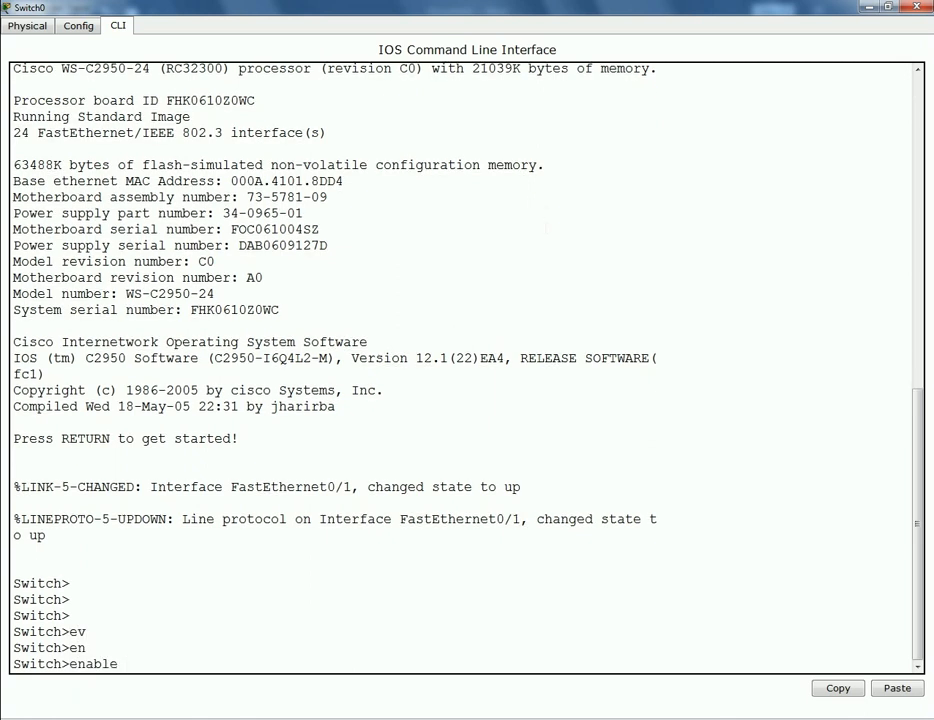
pyautogui.press('Return')
# - Run show ip interface brief, showing Vlan1 unassigned and administratively down
pyautogui.write('sh')
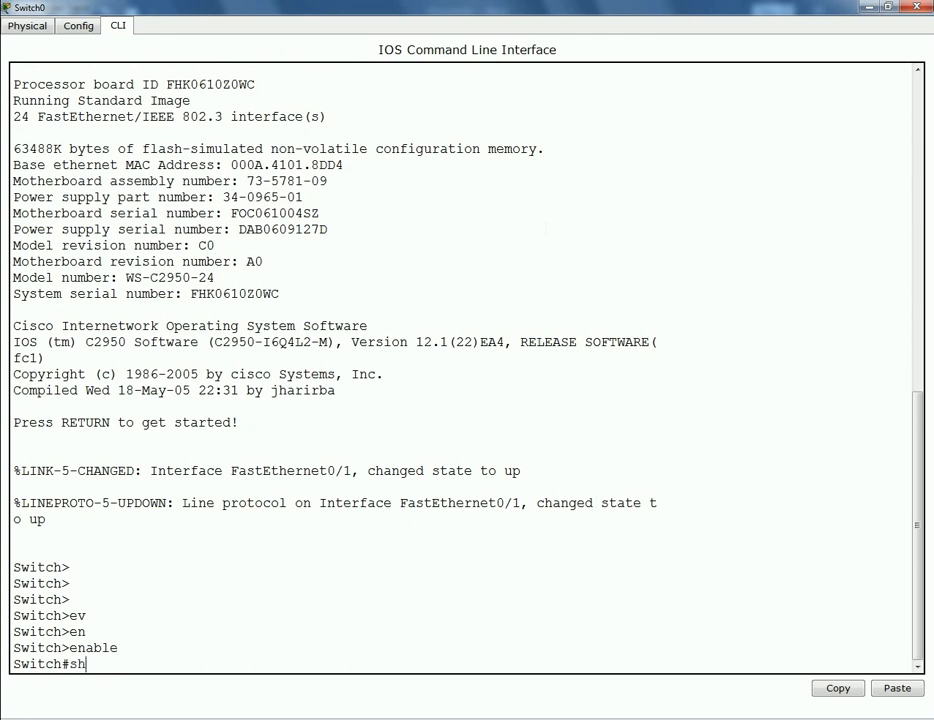
pyautogui.press('Tab')
pyautogui.write('ip im')
pyautogui.press('BackSpace')
pyautogui.write('nt')
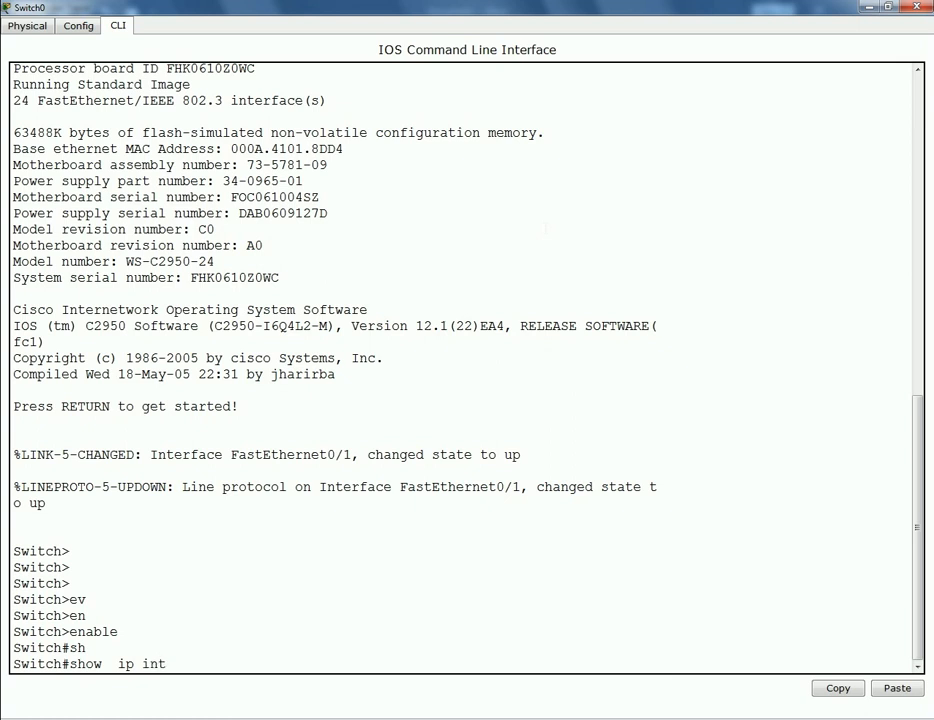
pyautogui.press('Tab')
pyautogui.write('br')
pyautogui.press('Tab')
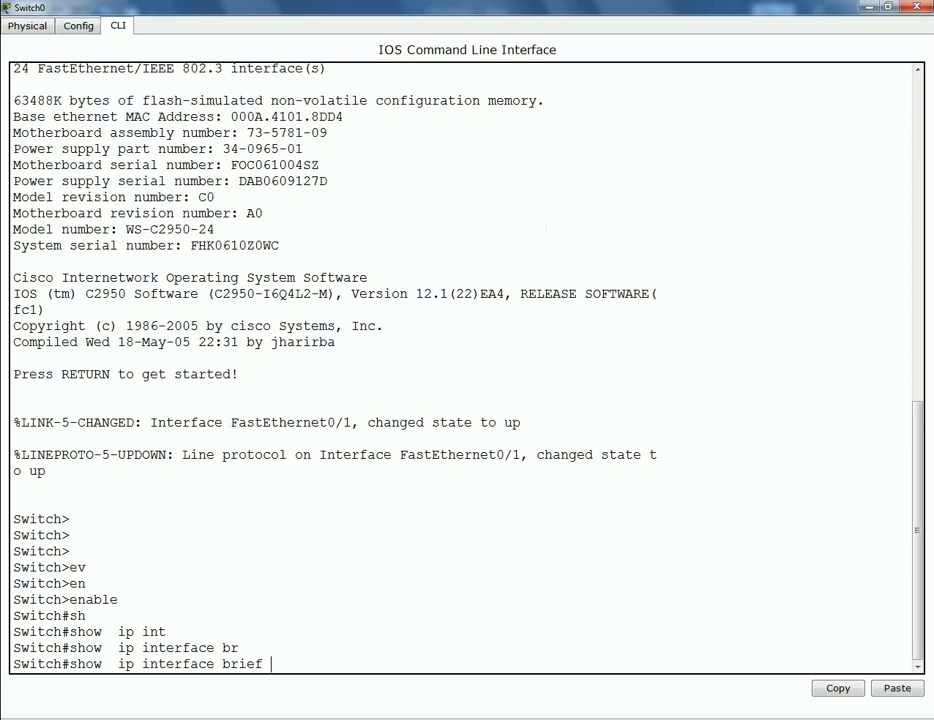
pyautogui.press('Return')
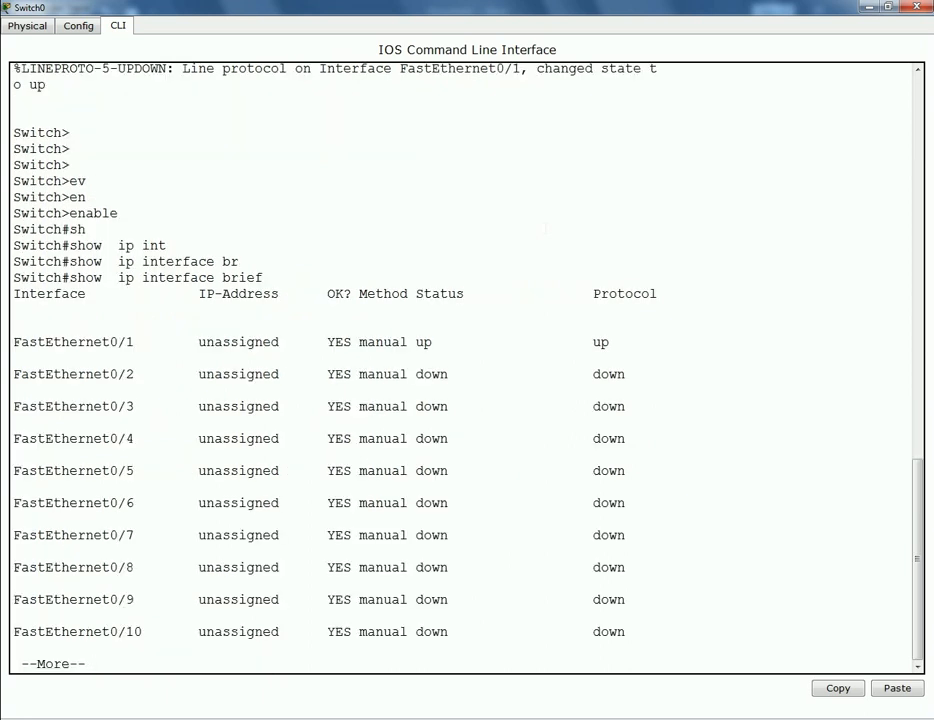
pyautogui.press('space')
pyautogui.press('space')
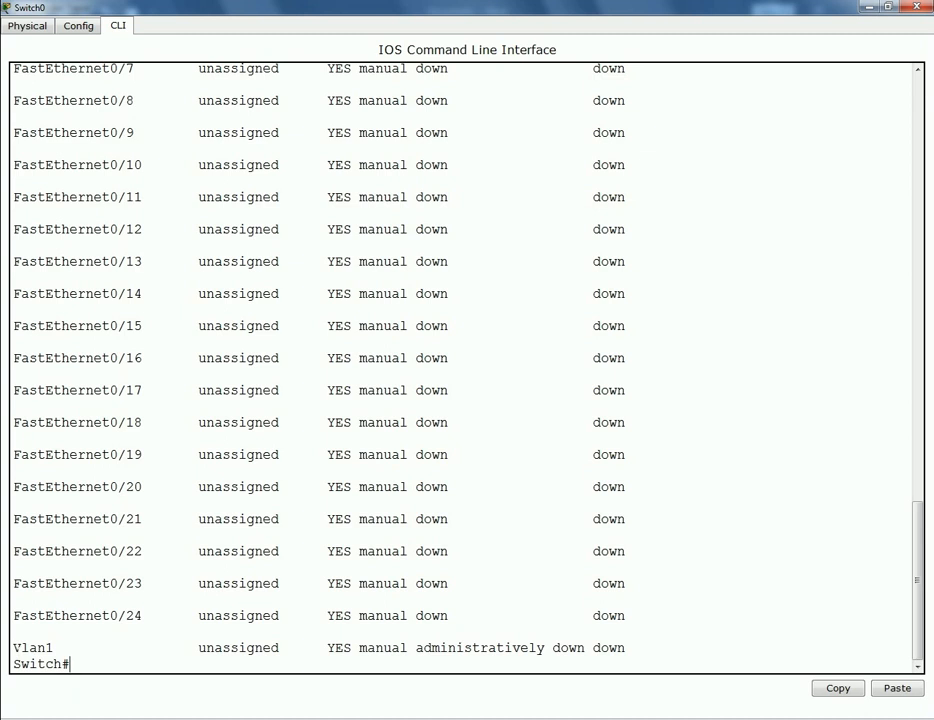
# - Enter configure terminal, then interface vlan 1 on Switch0
pyautogui.write('con')
pyautogui.press('Tab')
pyautogui.write('t')
pyautogui.press('Tab')
pyautogui.press('BackSpace')
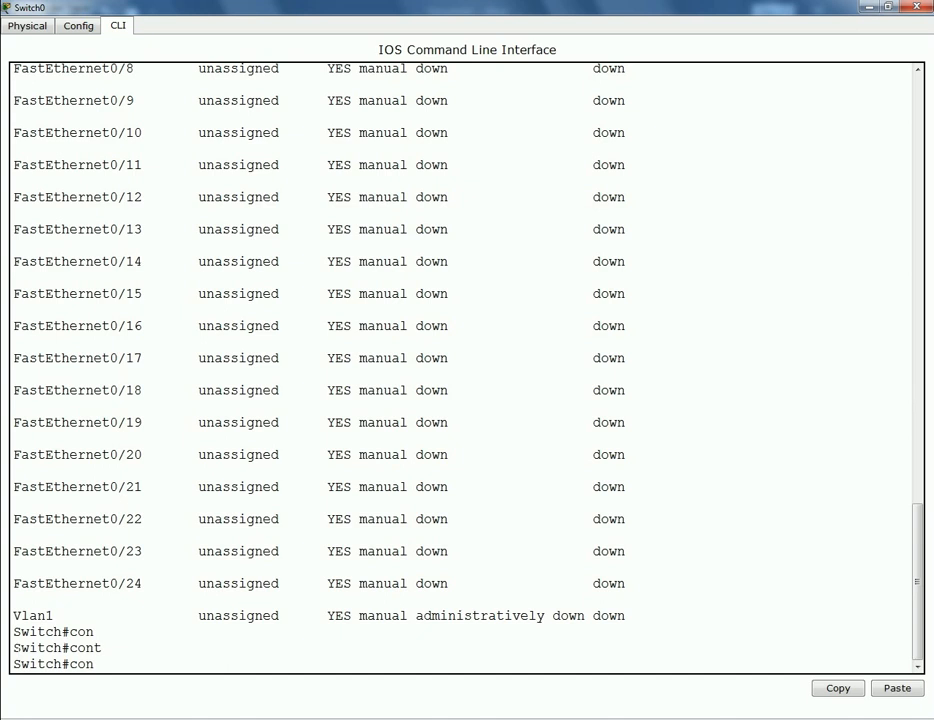
pyautogui.write('f')
pyautogui.write('t')
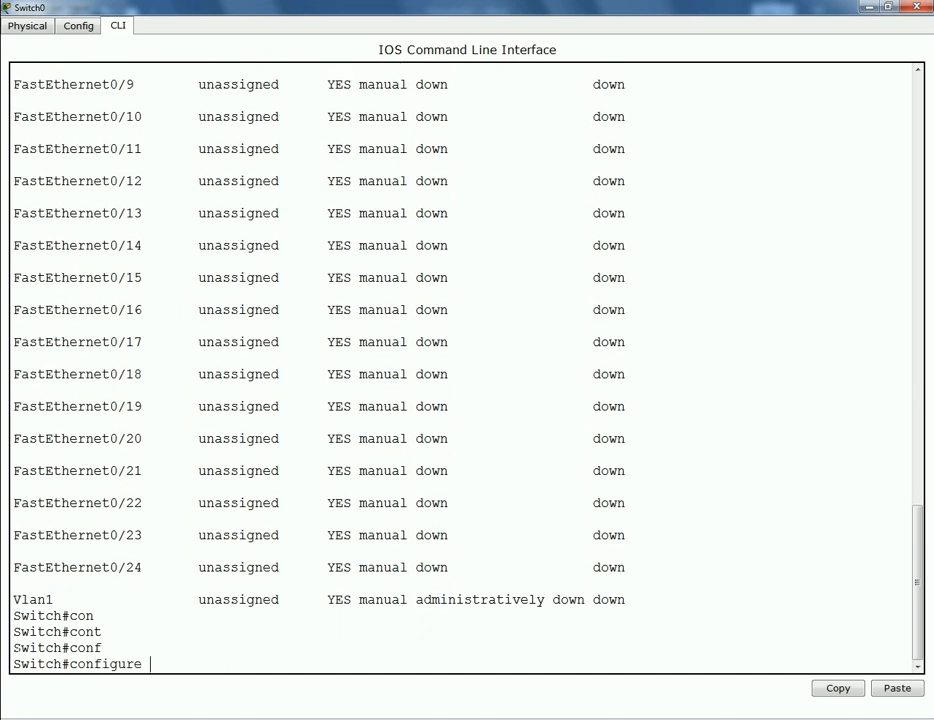
pyautogui.press('Tab')
pyautogui.press('Return')
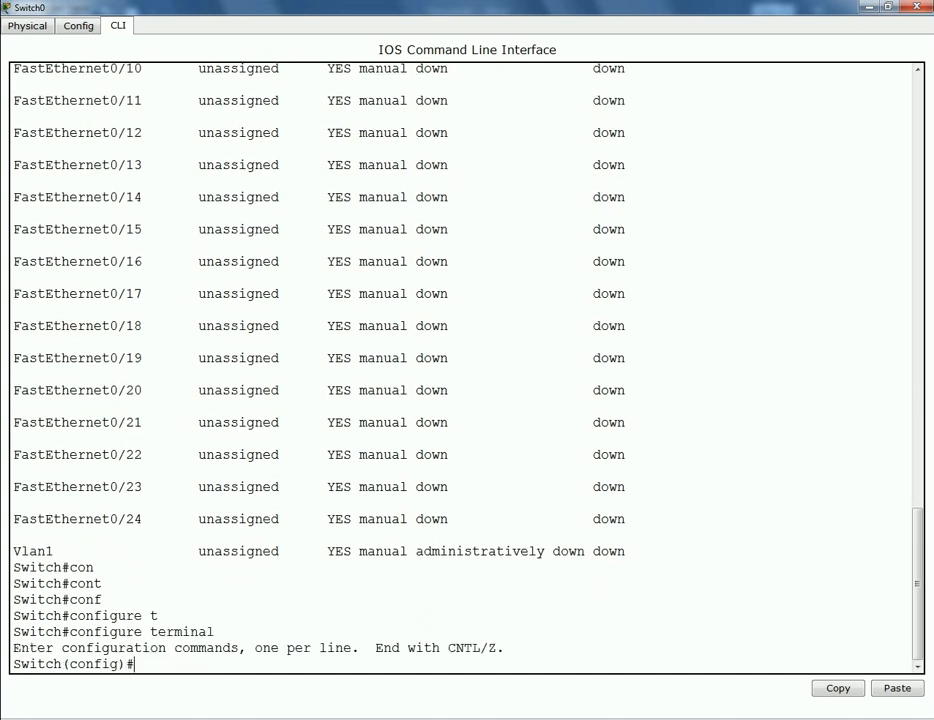
pyautogui.write('int')
pyautogui.press('Tab')
pyautogui.write('vl')
pyautogui.press('Tab')
pyautogui.write('1')
pyautogui.press('Return')
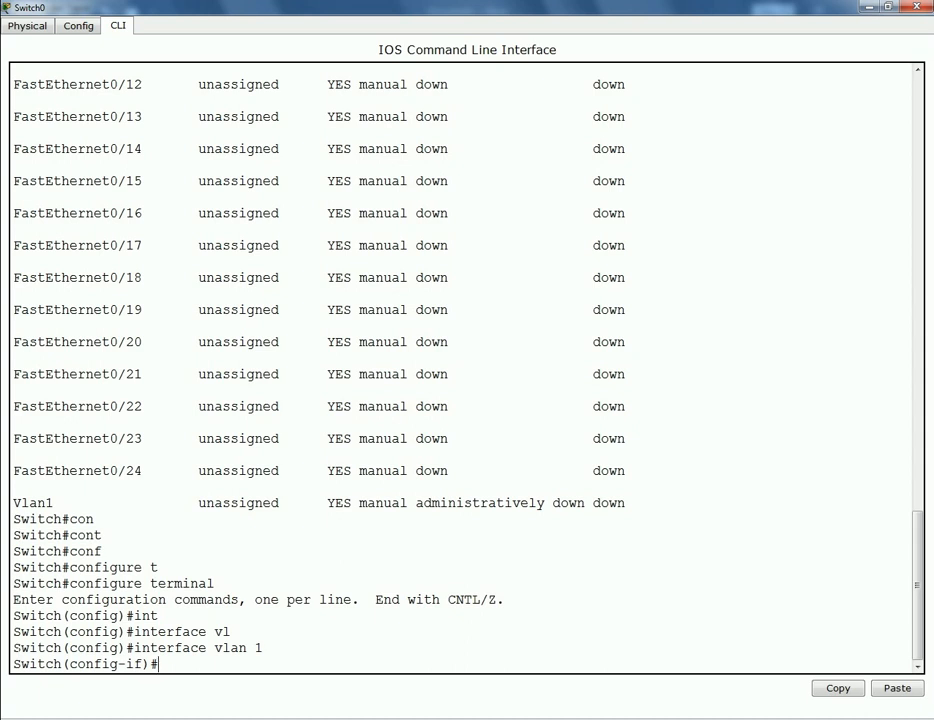
# - Assign Vlan1 the address 172.16.0.1 with mask 255.255.0.0
pyautogui.write('ip add')
pyautogui.press('Tab')
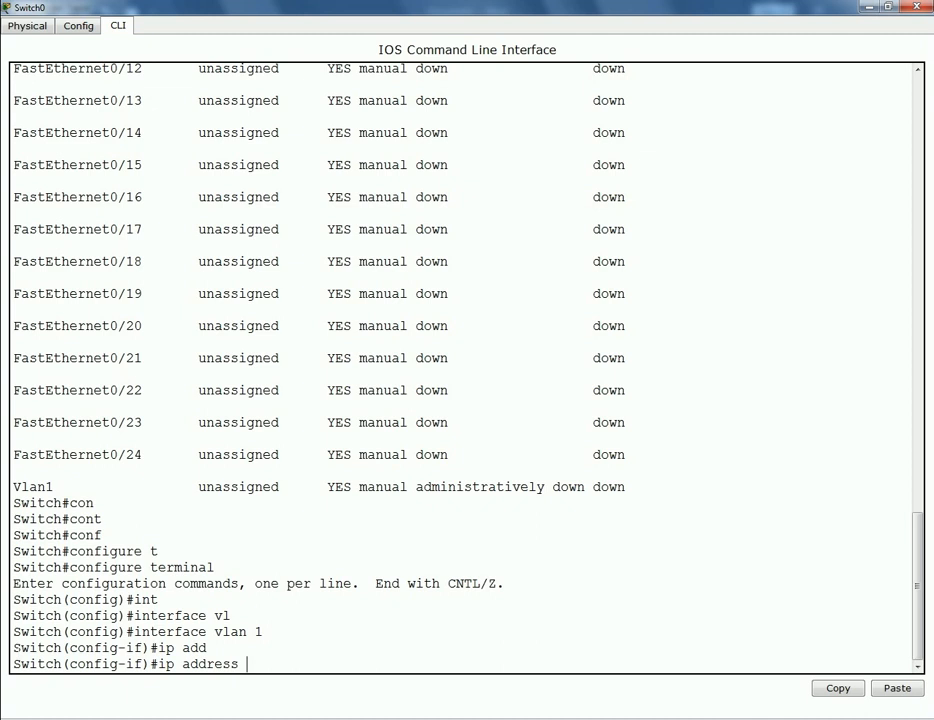
pyautogui.write('172.16.0.1')
pyautogui.write('255.255.0.0')
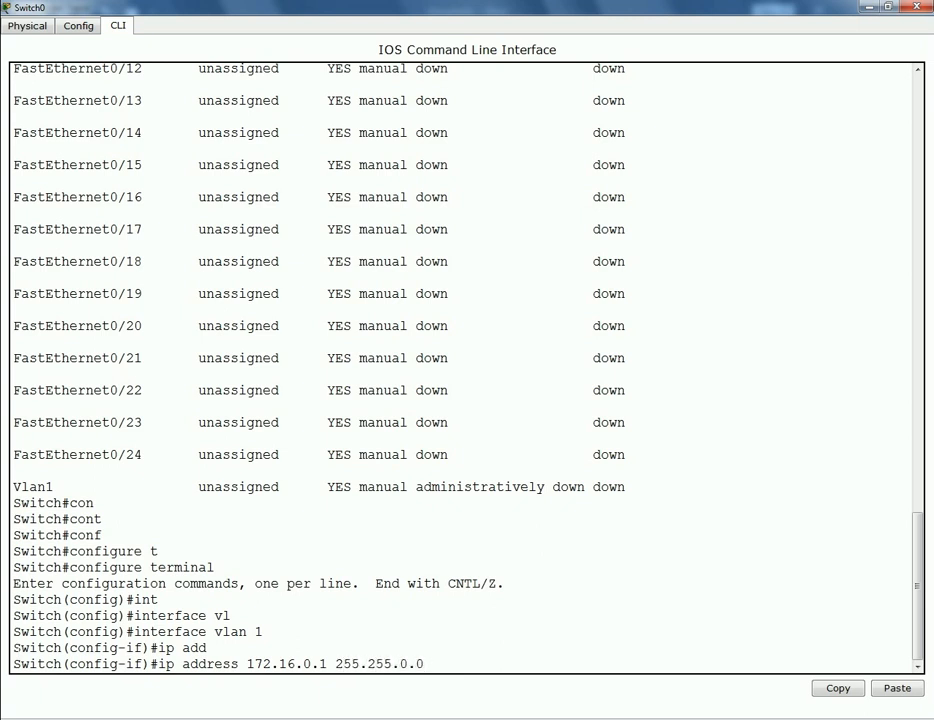
pyautogui.press('Return')
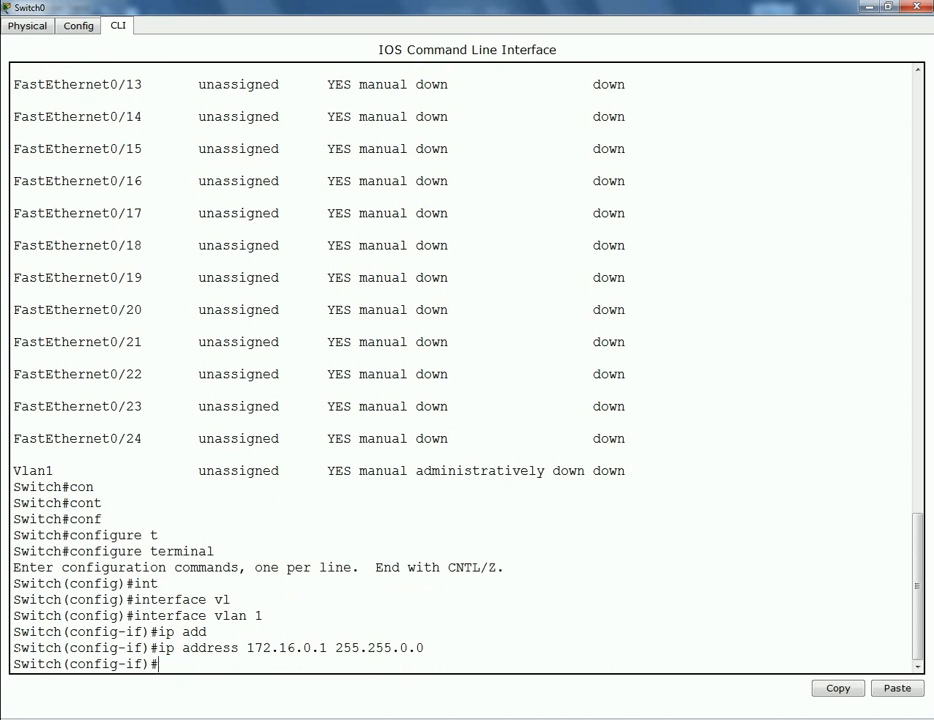
# - Enable the Vlan1 interface with no shutdown
pyautogui.write('no shu')
pyautogui.press('Tab')
pyautogui.press('Return')
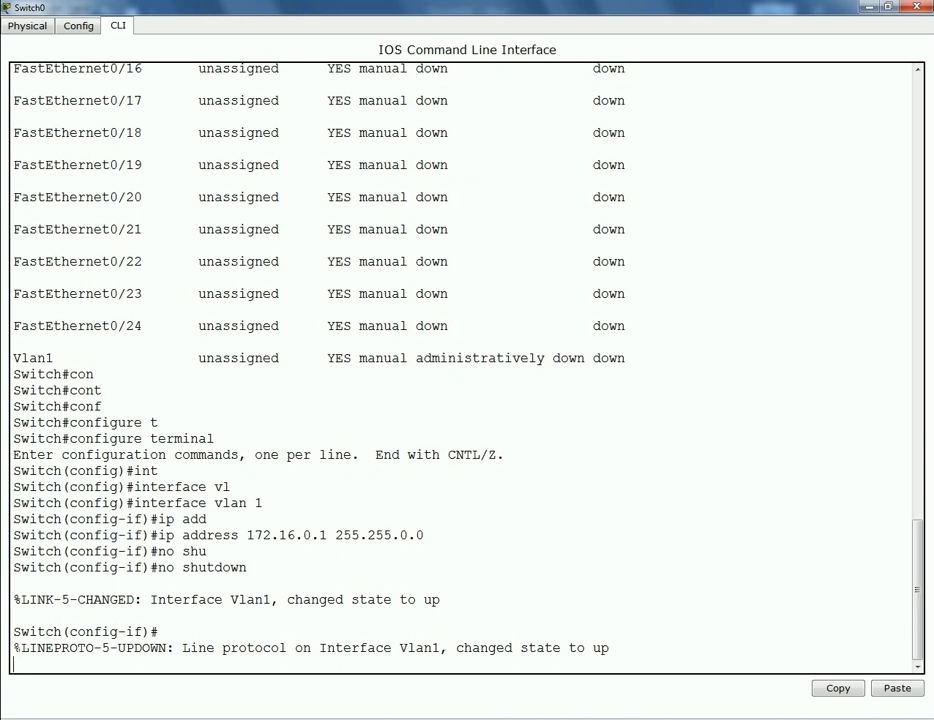
pyautogui.press('Return')
pyautogui.press('Return')
pyautogui.press('Return')
pyautogui.press('Return')
pyautogui.press('Return')
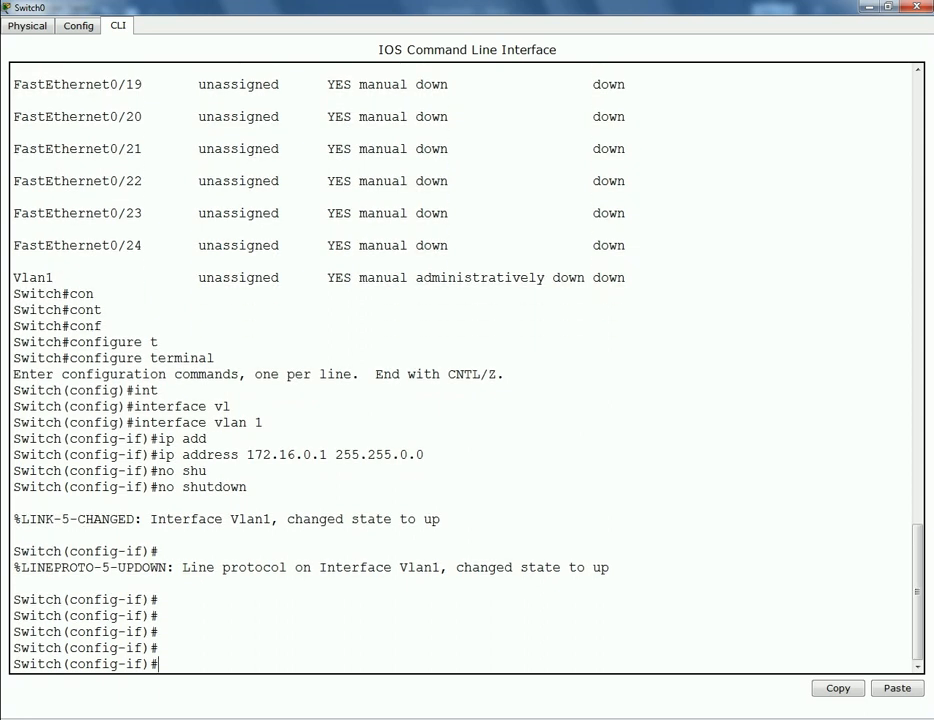
# - Exit to privileged mode and rerun show ip interface brief, confirming Vlan1 172.16.0.1 up/up
pyautogui.write('exit')
pyautogui.press('Return')
pyautogui.write('exit')
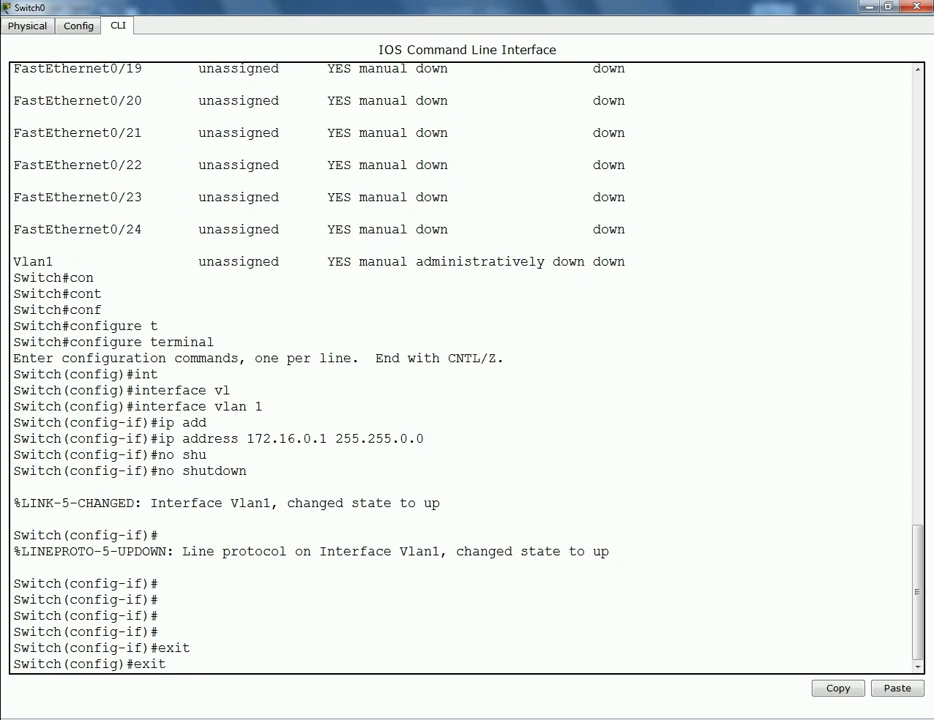
pyautogui.press('Return')
pyautogui.press('Return')
pyautogui.press('Return')
pyautogui.press('Return')
pyautogui.press('Return')
pyautogui.press('Return')
pyautogui.press('Return')
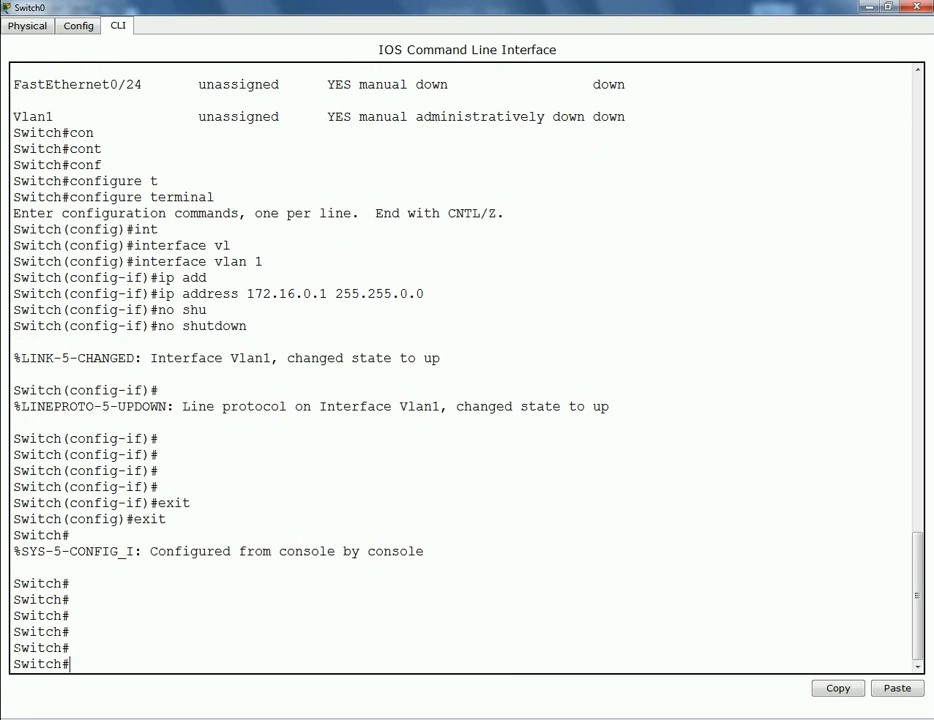
pyautogui.press('Up')
pyautogui.press('Up')
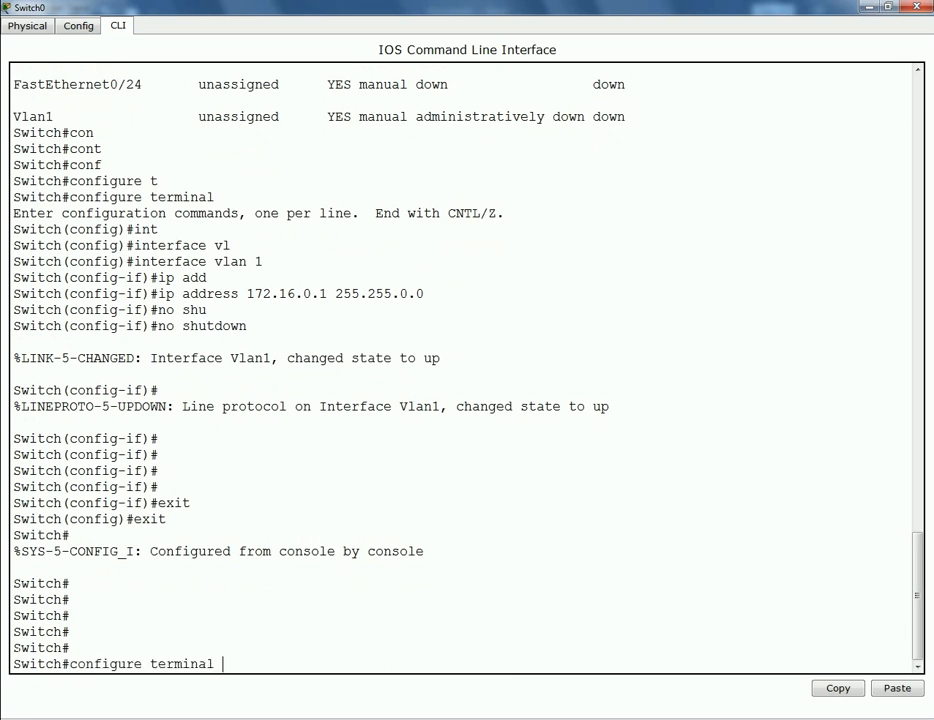
pyautogui.press('Up')
pyautogui.press('Down')
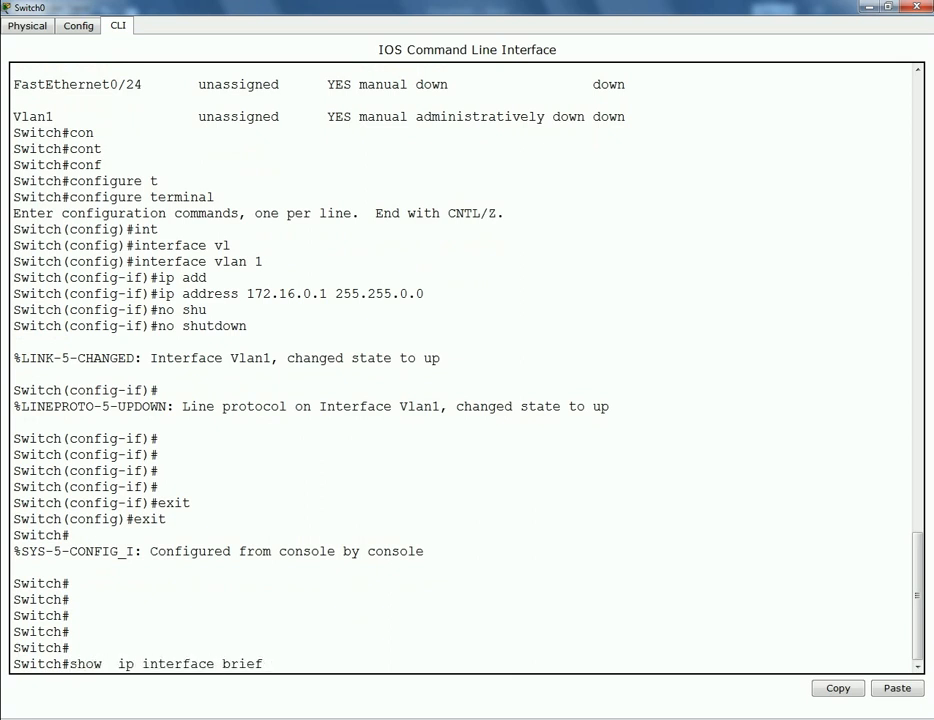
pyautogui.press('Return')
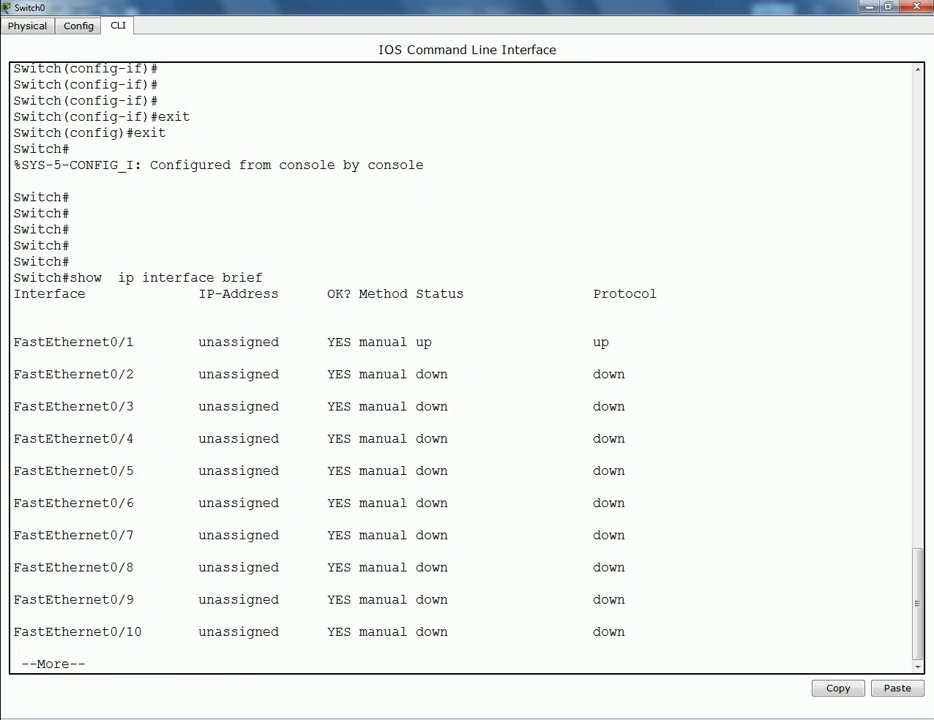
pyautogui.press('space')
pyautogui.press('space')
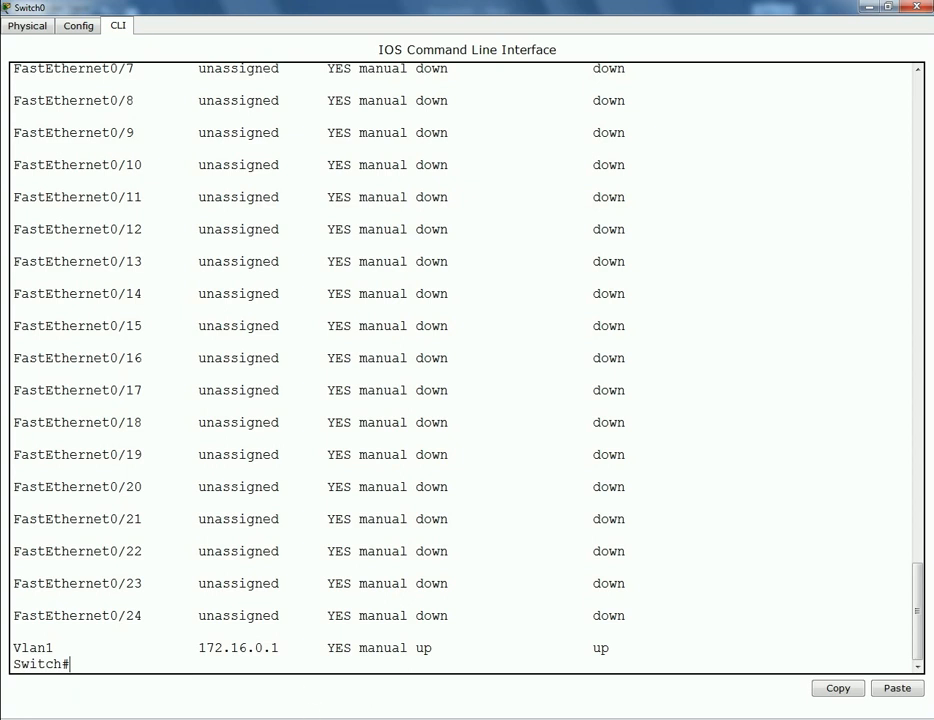
# - Return to the topology window and open PC0
pyautogui.moveTo(359, 682)
pyautogui.click(341, 648)
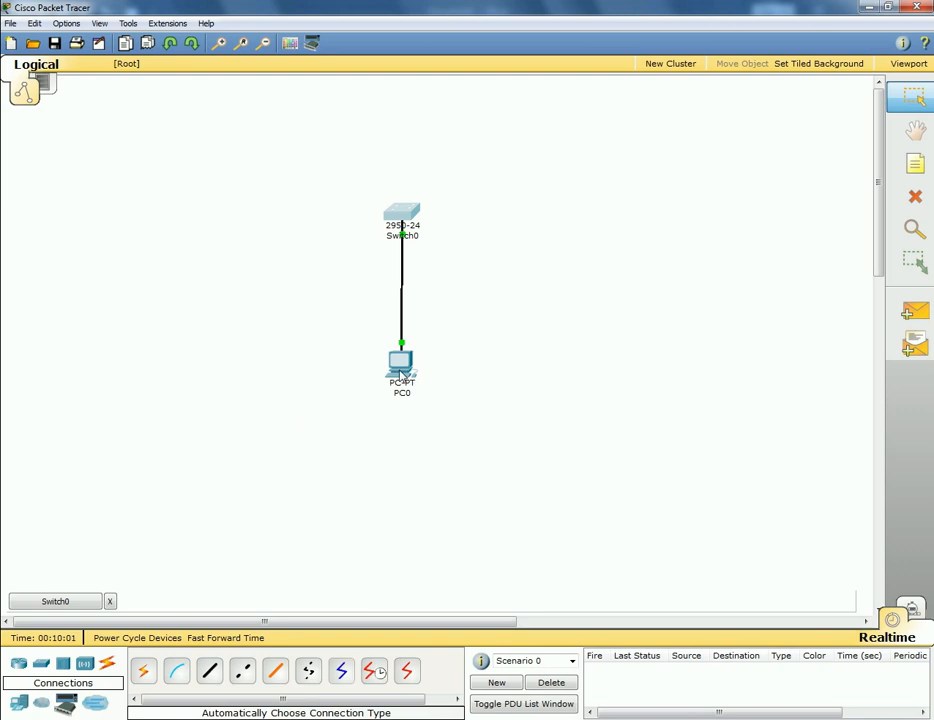
pyautogui.moveTo(398, 374)
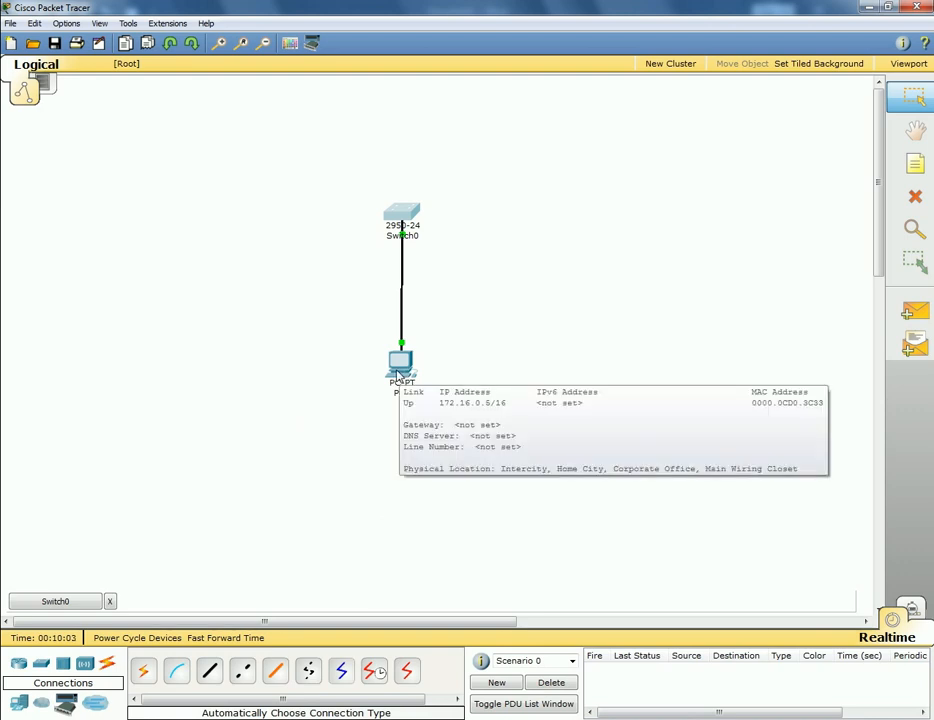
pyautogui.click(398, 374)
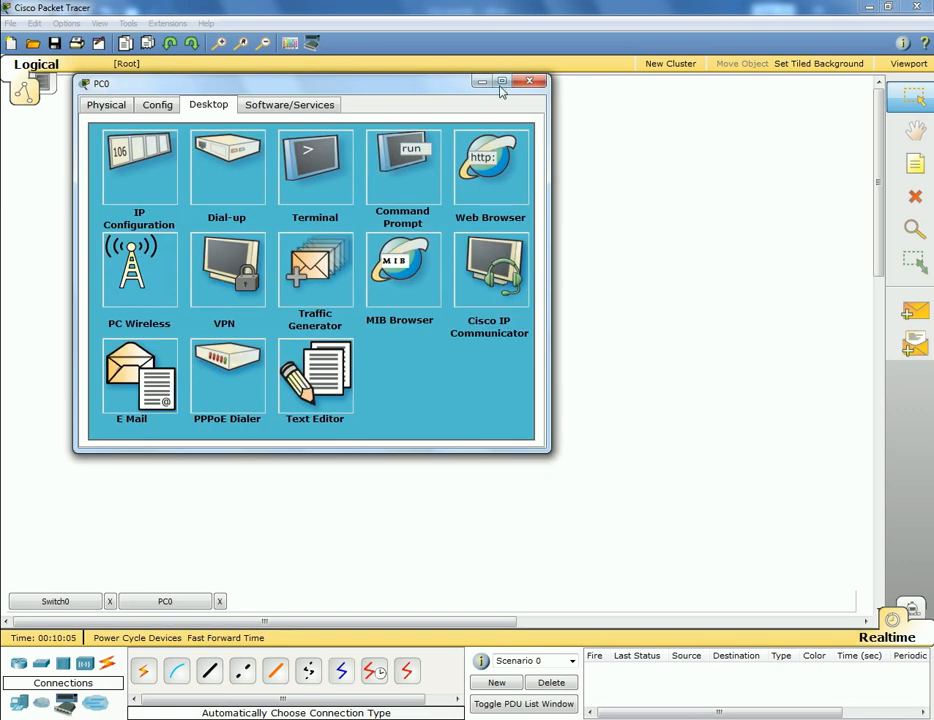
# - In PC0's Command Prompt, run ipconfig to confirm 172.16.0.5/255.255.0.0
pyautogui.click(503, 83)
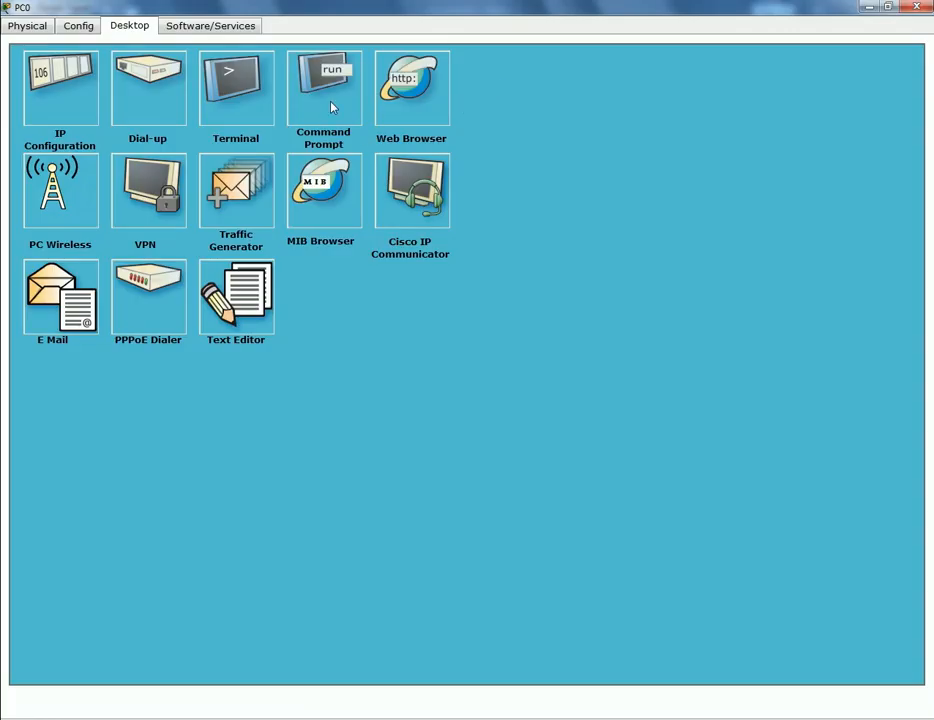
pyautogui.click(328, 92)
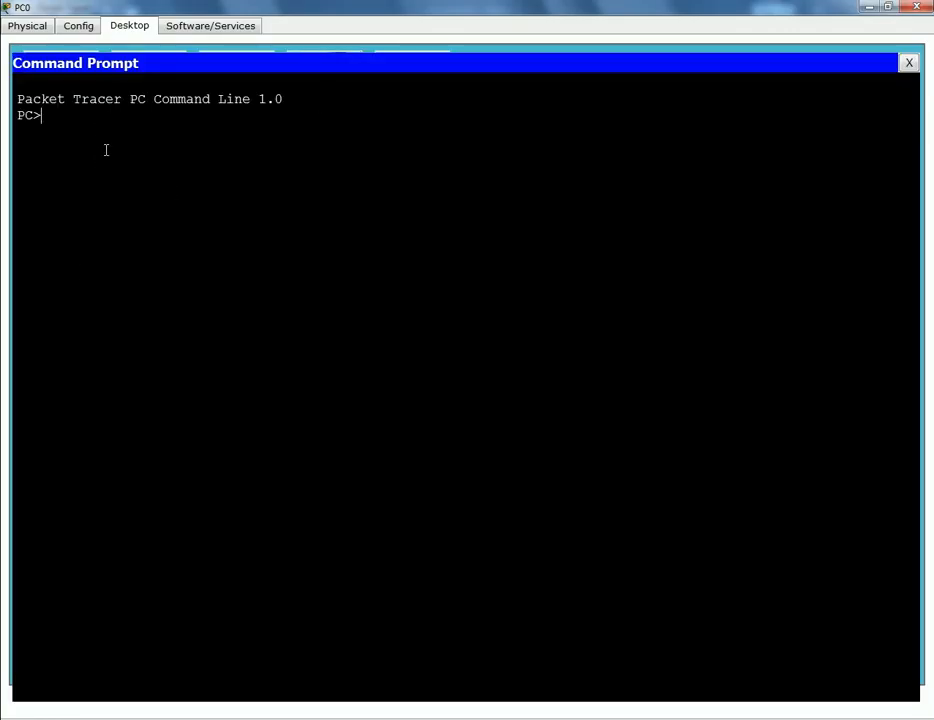
pyautogui.write('ipconfig')
pyautogui.press('Return')
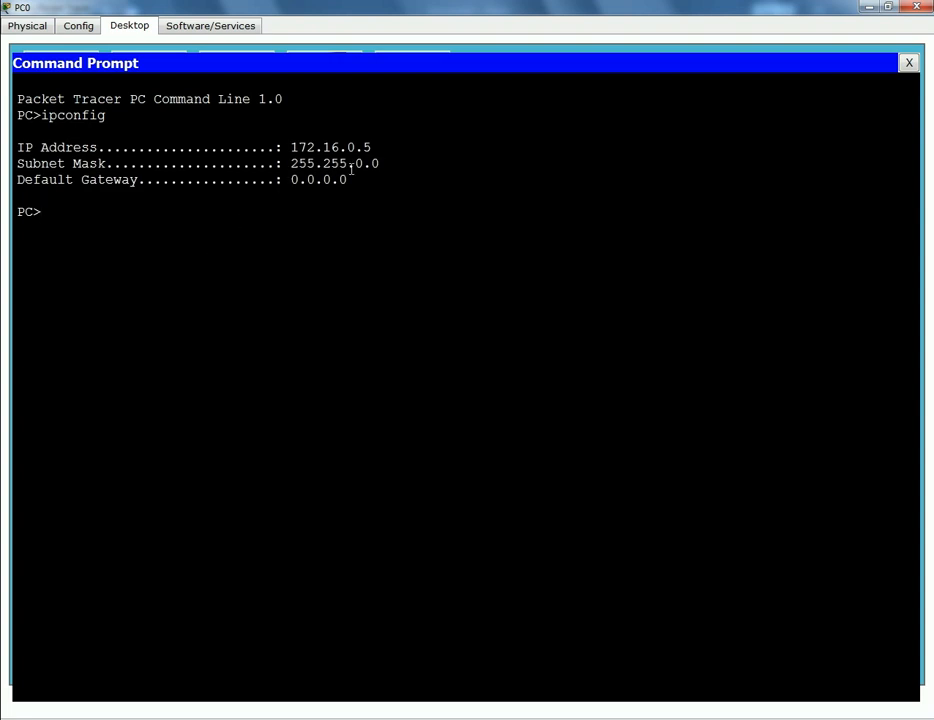
# - Ping the switch at 172.16.0.1 twice, getting replies
pyautogui.write('ping 172.16.0.1')
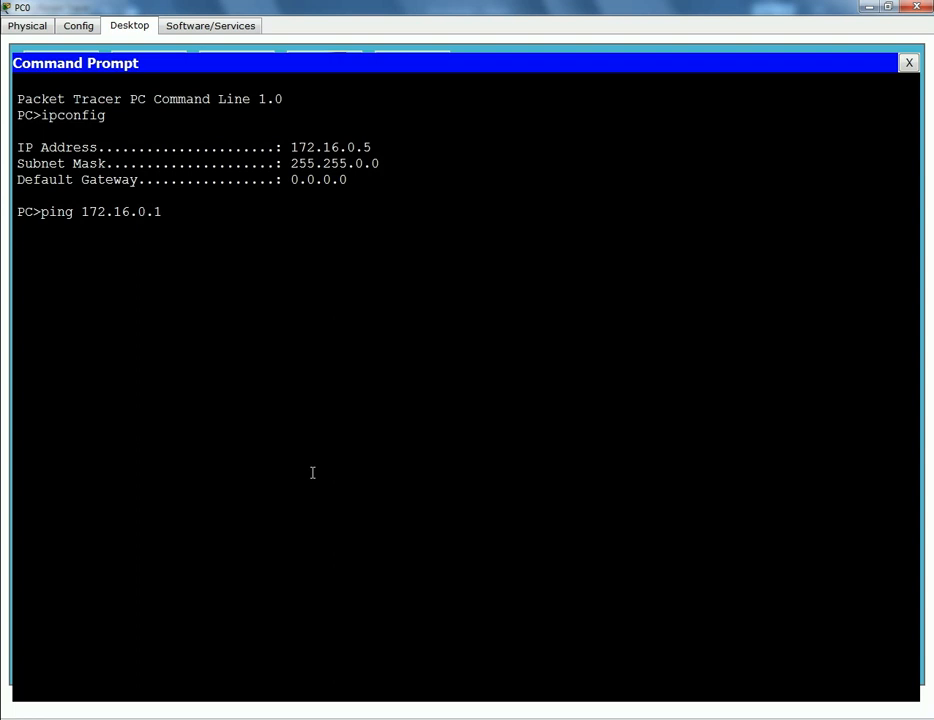
pyautogui.press('Return')
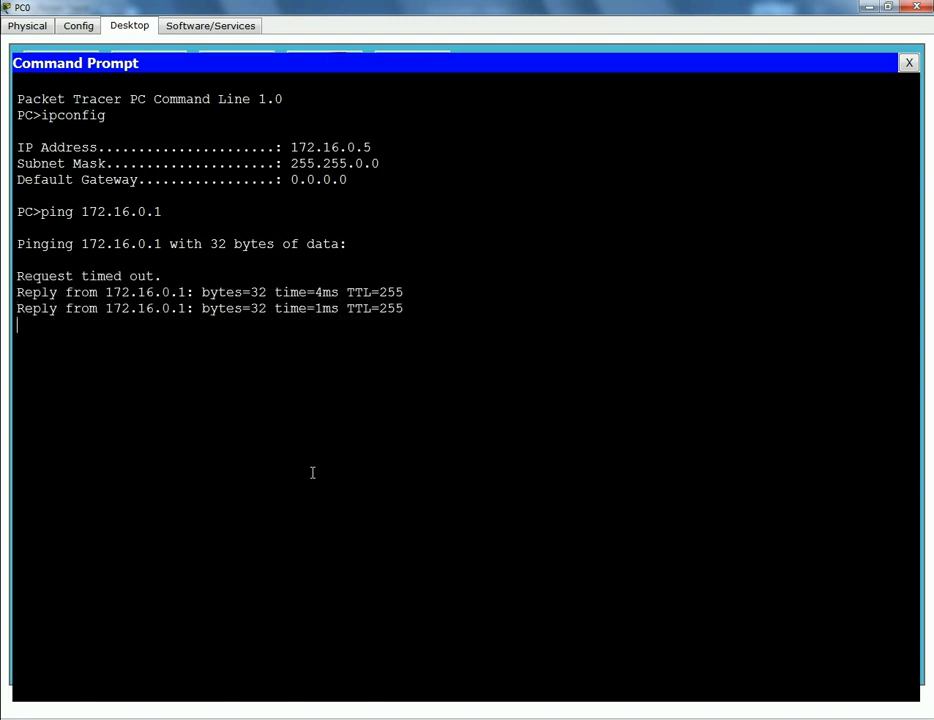
pyautogui.press('Up')
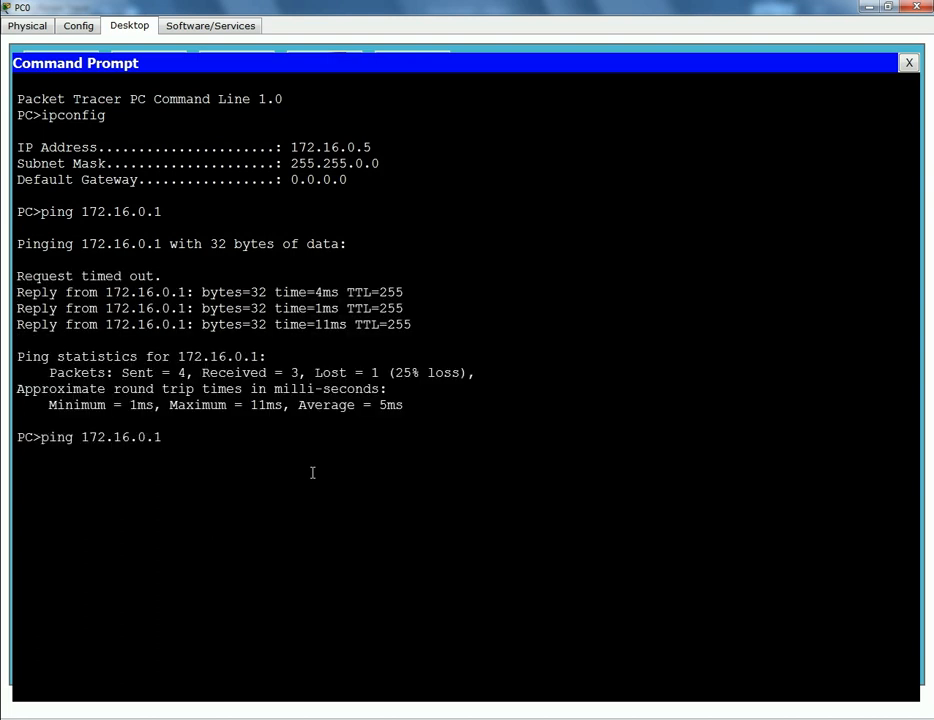
pyautogui.press('Return')
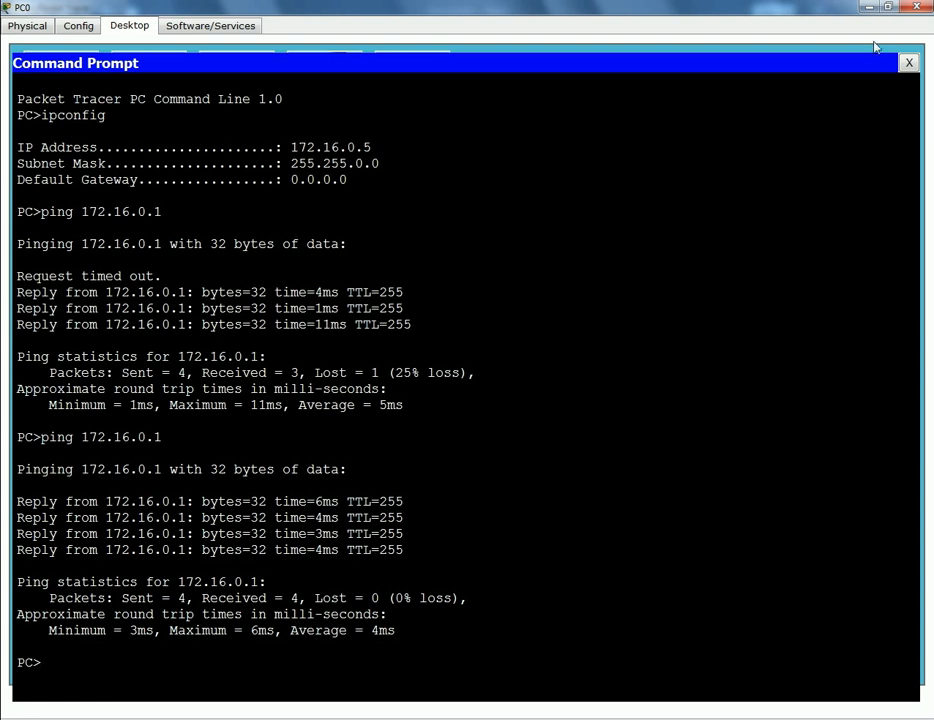
# - Close PC0's windows and open Switch0's CLI maximized
pyautogui.click(909, 63)
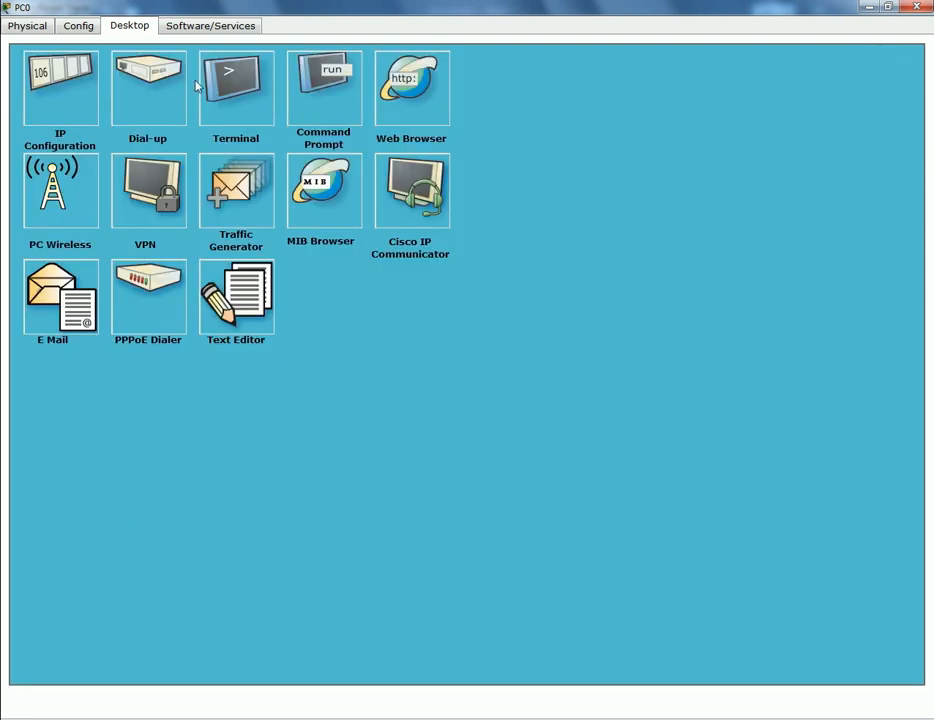
pyautogui.click(916, 7)
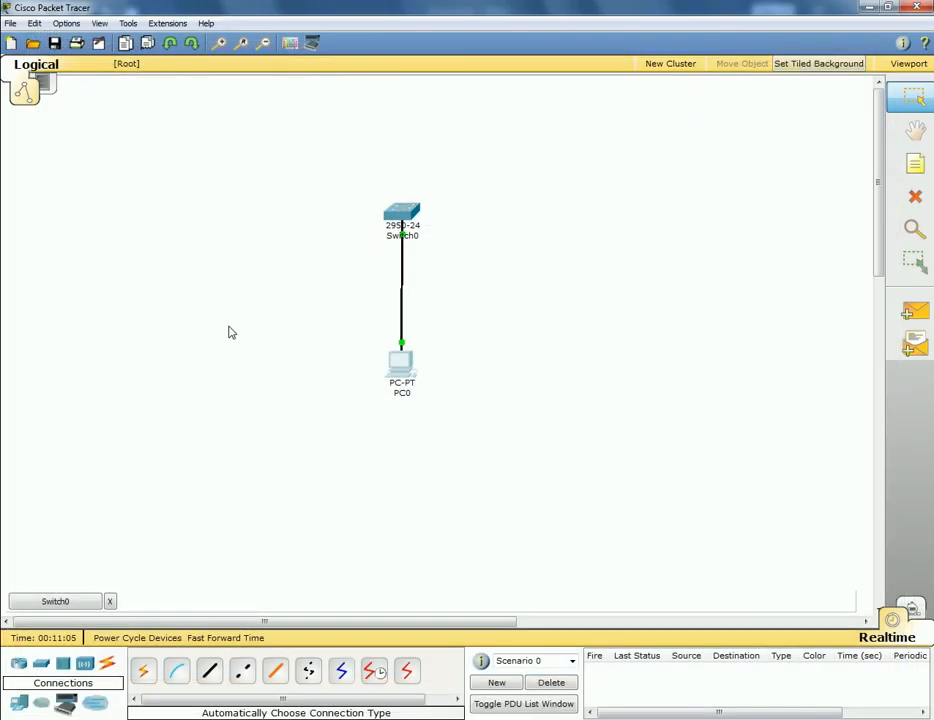
pyautogui.click(403, 213)
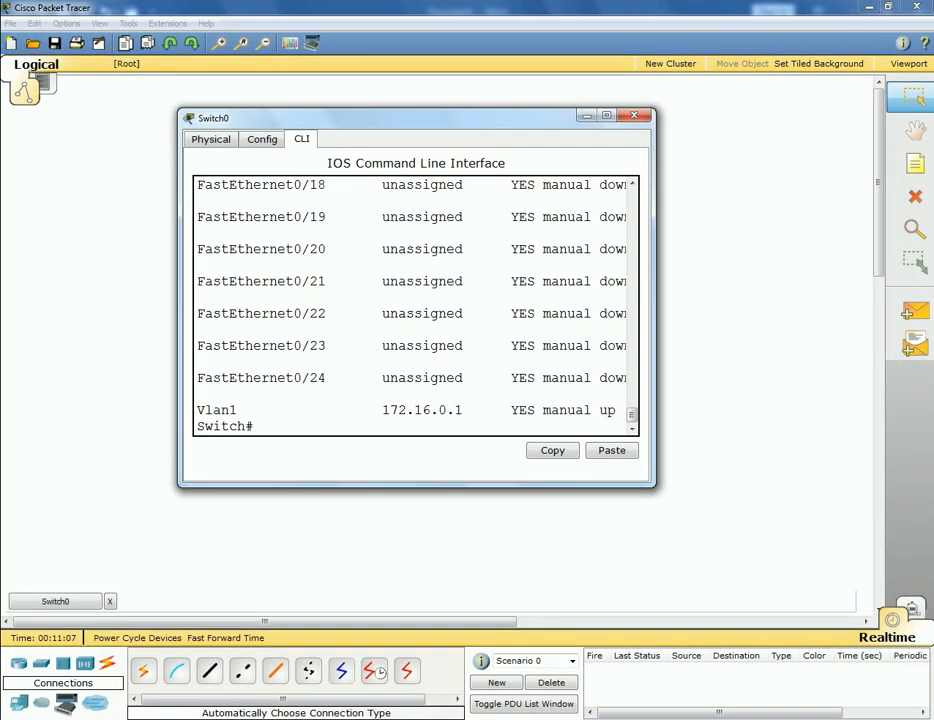
pyautogui.click(606, 115)
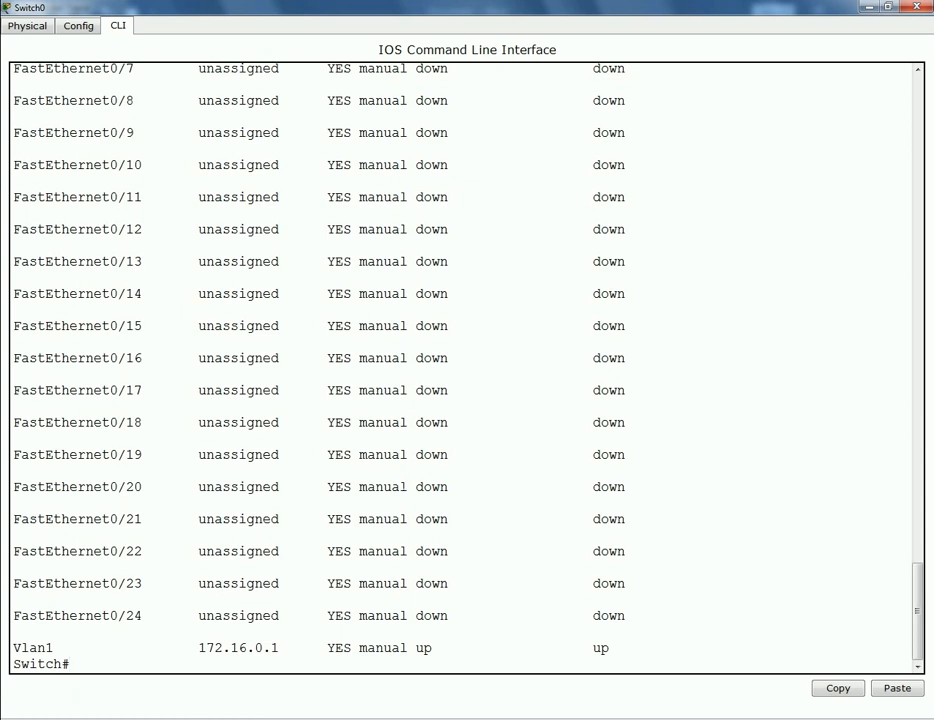
# - Display show running-config and highlight the vty 0 4 and 5 15 login lines
pyautogui.write('sh')
pyautogui.press('Tab')
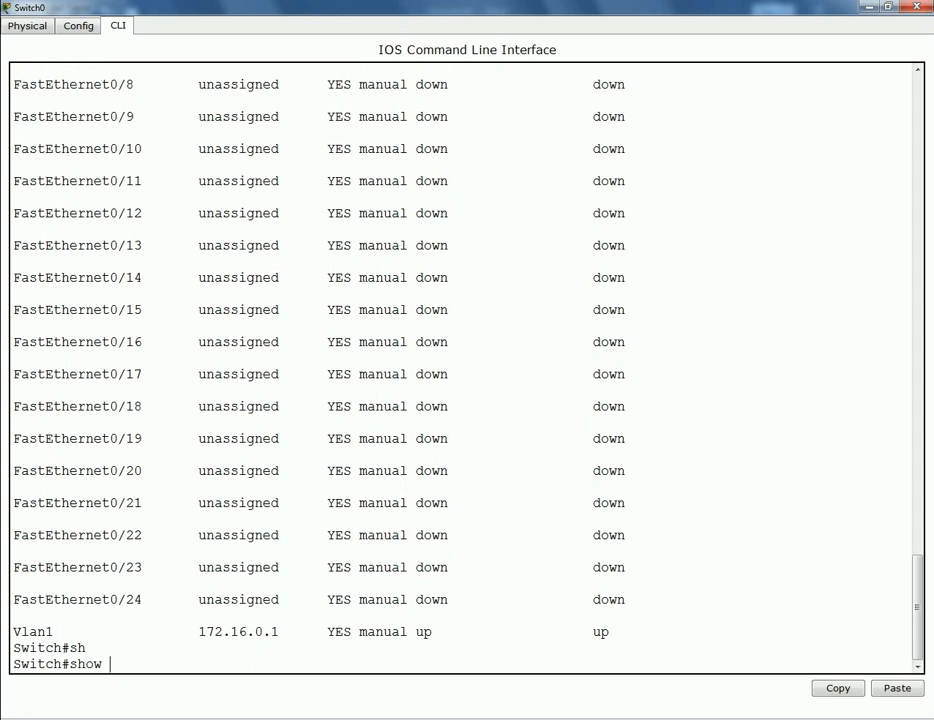
pyautogui.write('run')
pyautogui.press('Tab')
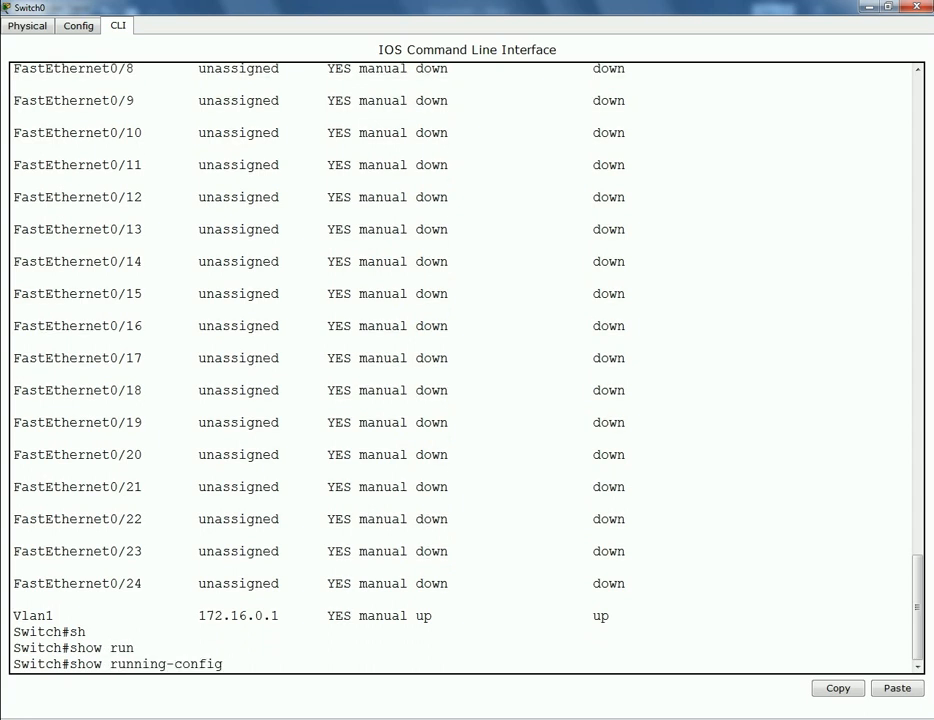
pyautogui.press('Return')
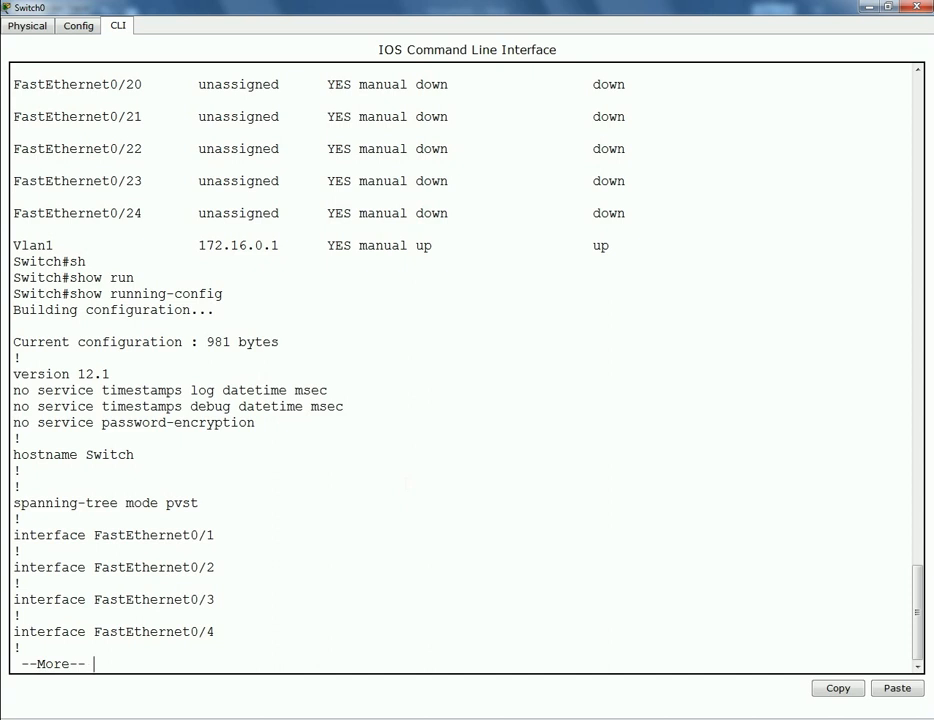
pyautogui.press('space')
pyautogui.press('space')
pyautogui.press('space')
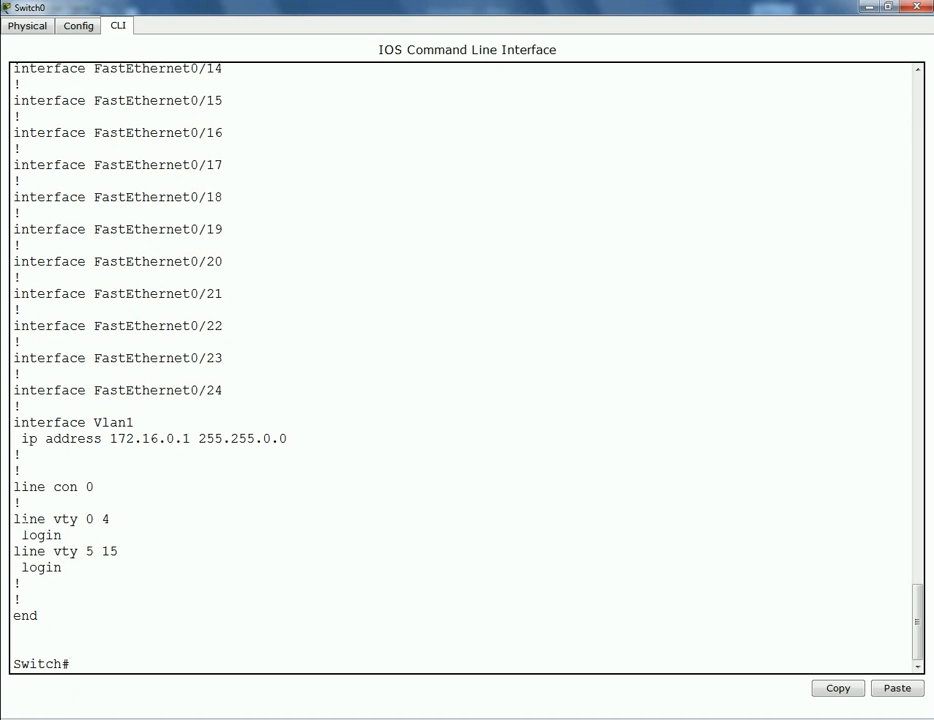
pyautogui.moveTo(14, 517); pyautogui.dragTo(62, 567)
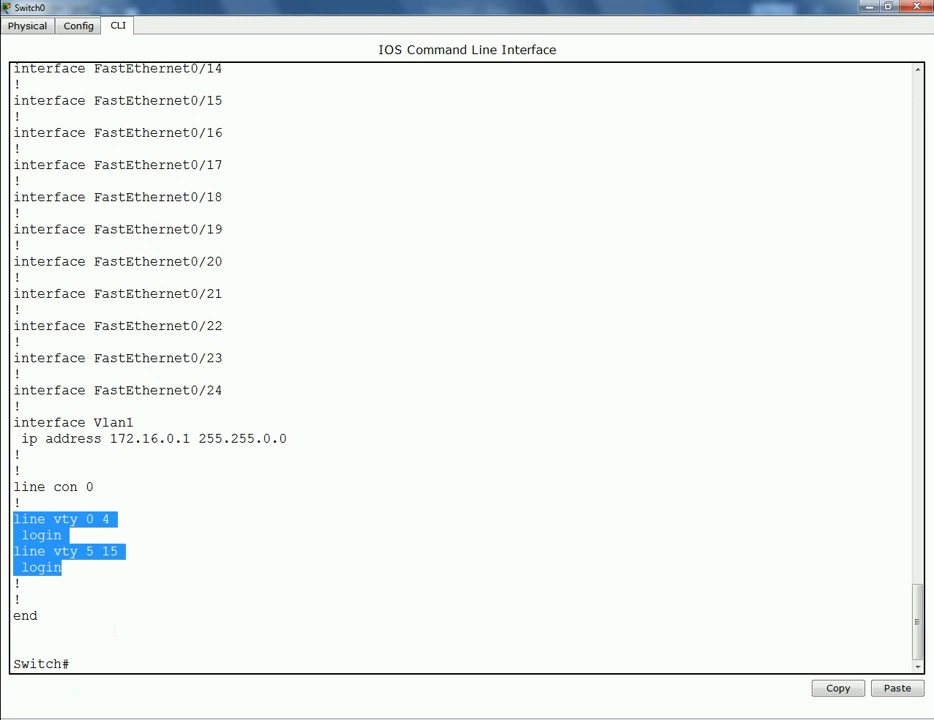
pyautogui.press('Return')
pyautogui.press('Return')
pyautogui.press('Return')
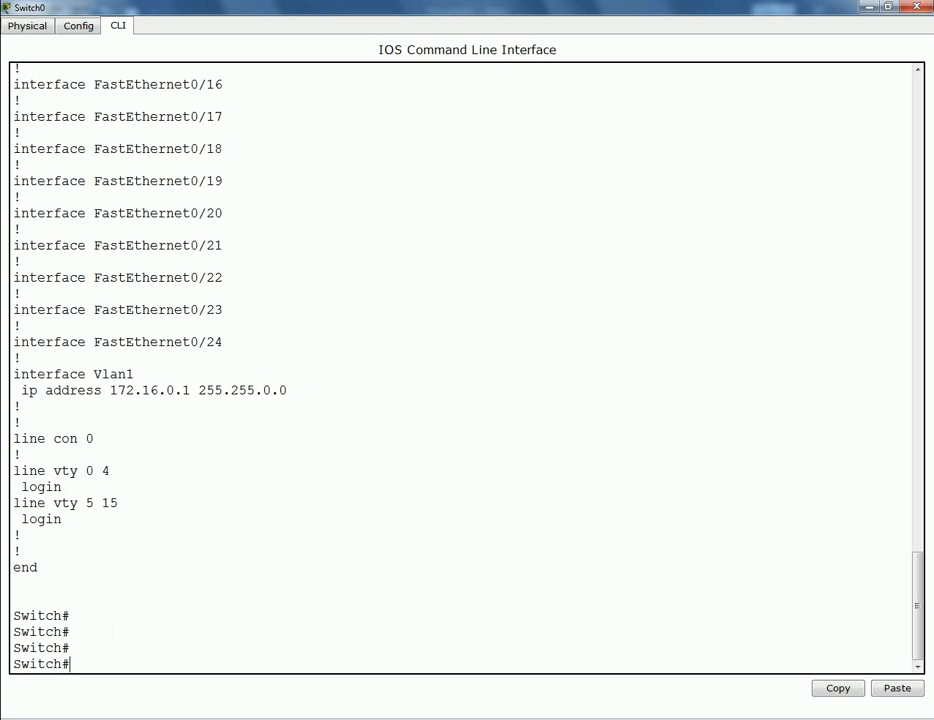
# - Enter configure terminal and line vty 0 4 configuration mode
pyautogui.write('conf')
pyautogui.press('Tab')
pyautogui.write('t')
pyautogui.press('Tab')
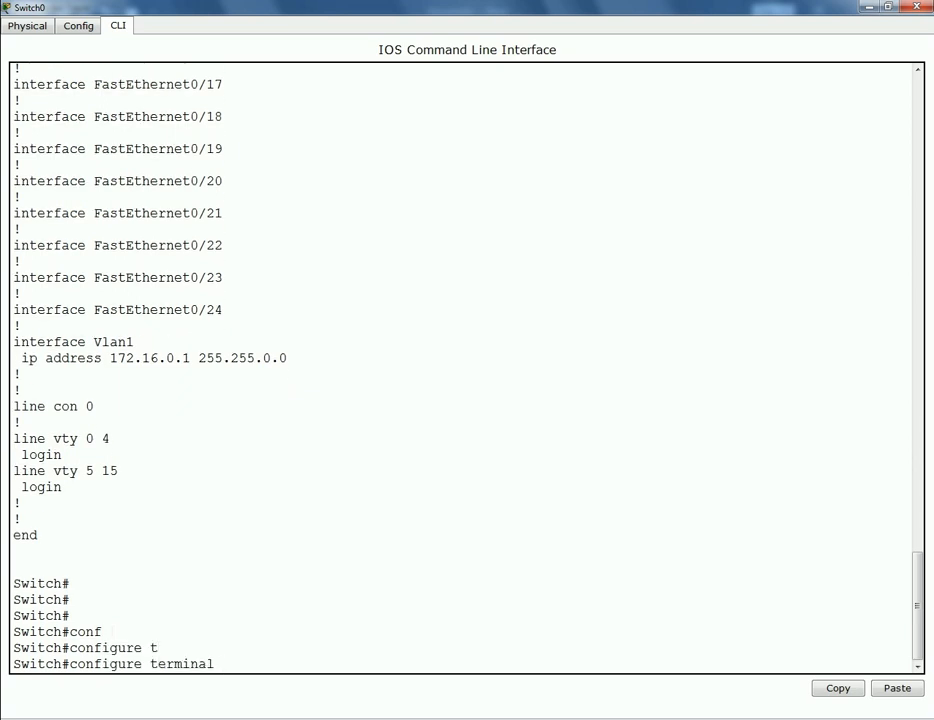
pyautogui.press('Return')
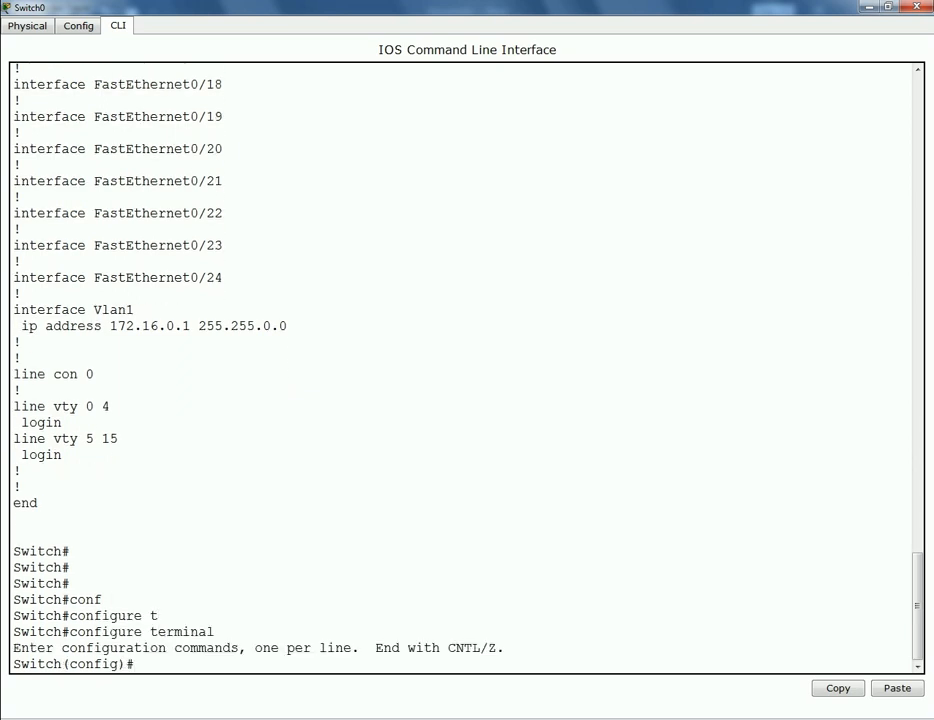
pyautogui.write('lin')
pyautogui.press('Tab')
pyautogui.write('vt')
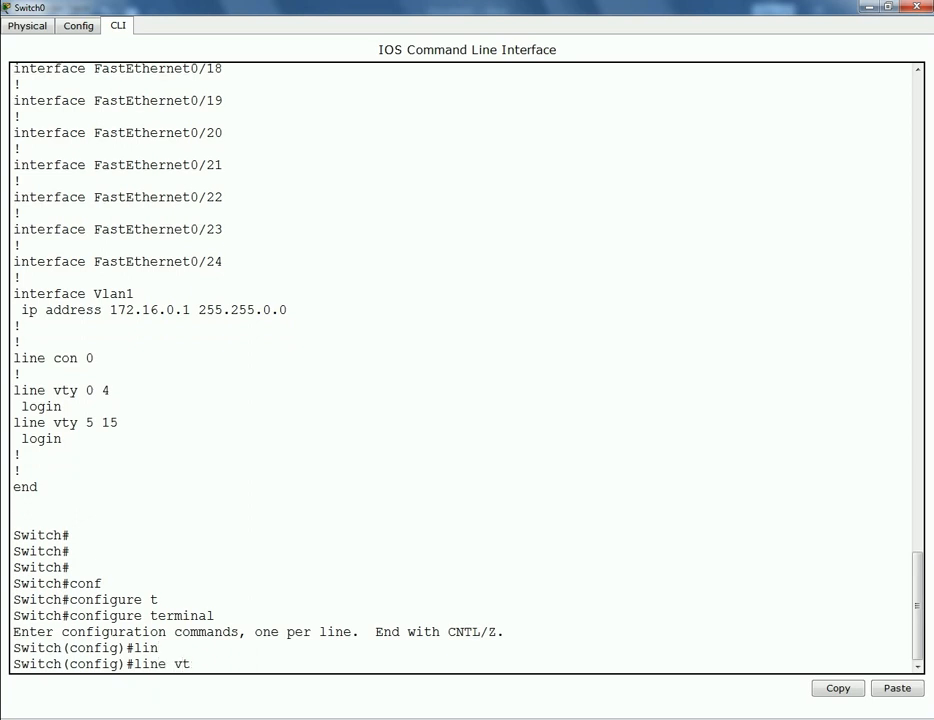
pyautogui.press('Tab')
pyautogui.write('0 4')
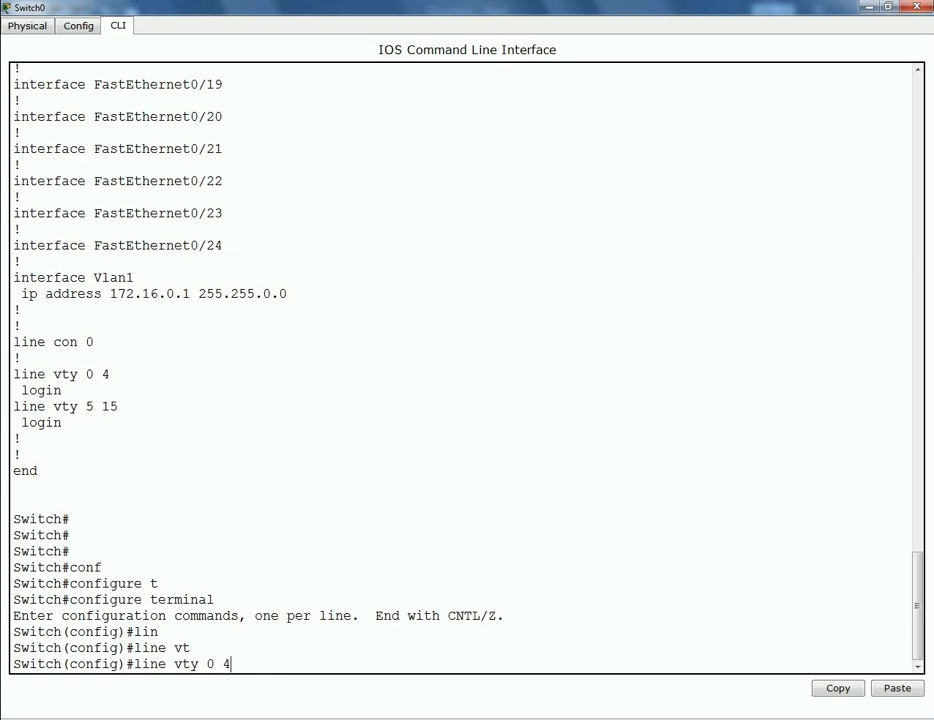
pyautogui.press('Return')
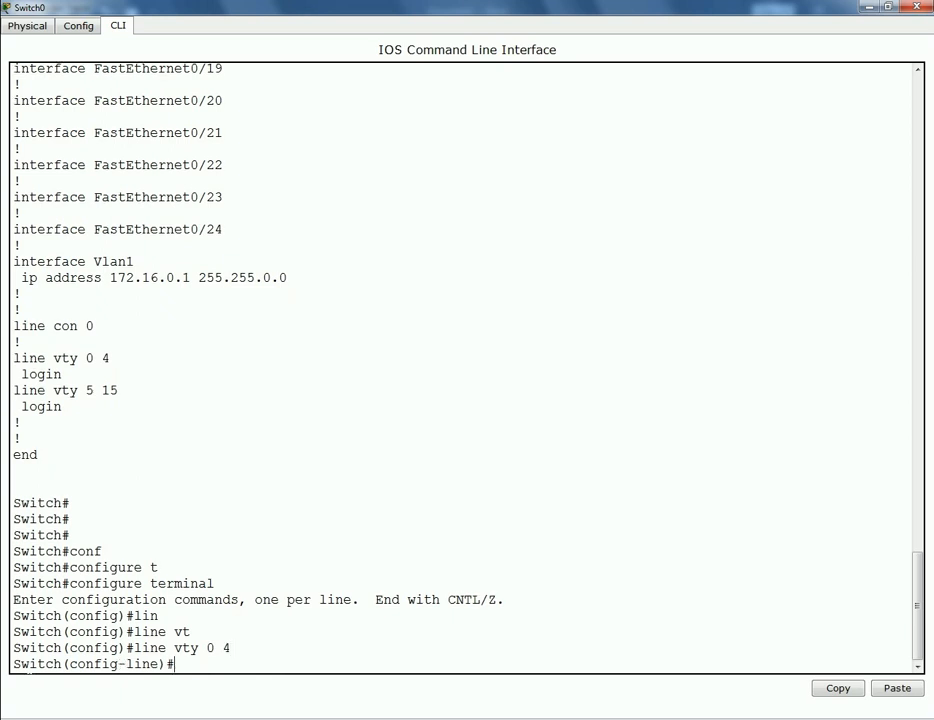
# - Set a password on vty lines 0 4 and require login
pyautogui.press('Return')
pyautogui.press('Return')
pyautogui.press('Return')
pyautogui.press('Return')
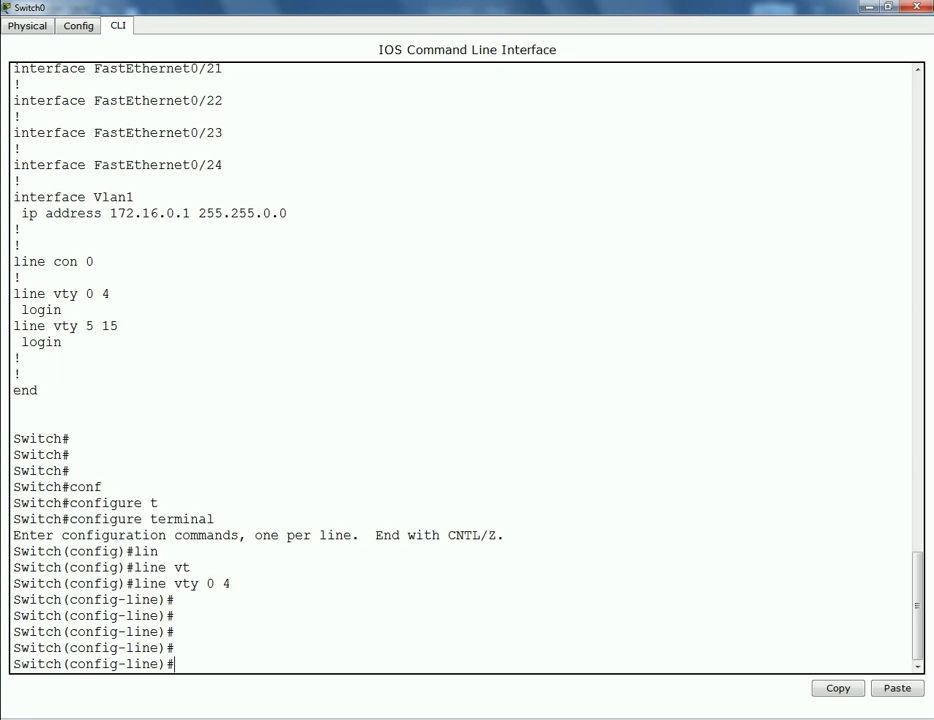
pyautogui.moveTo(14, 632); pyautogui.dragTo(178, 632)
pyautogui.click(198, 649)
pyautogui.click(190, 668)
pyautogui.write('pass')
pyautogui.press('Tab')
pyautogui.write('c')
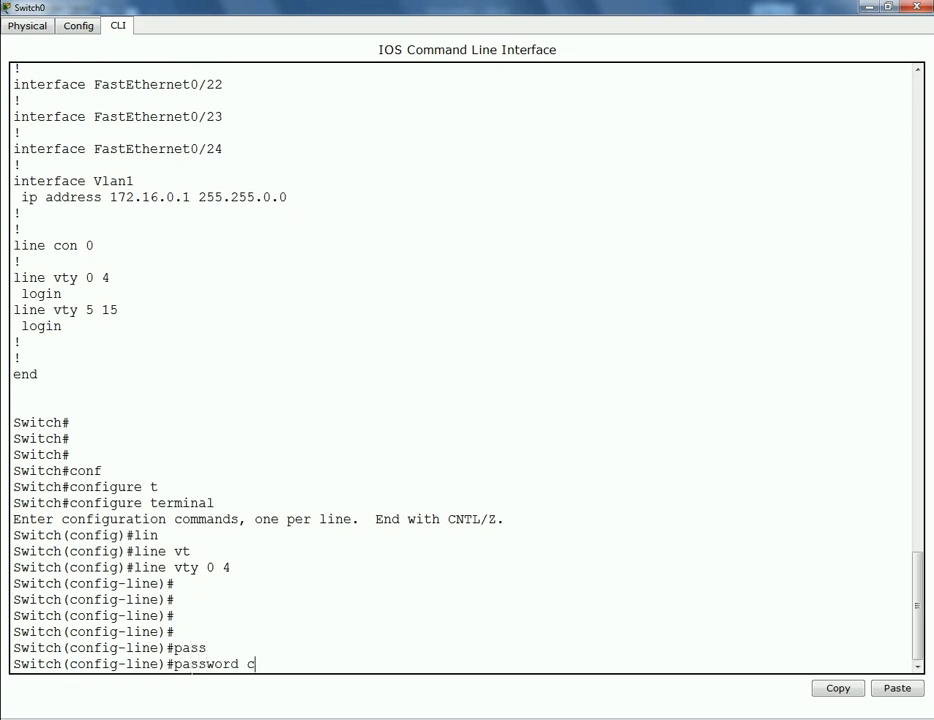
pyautogui.write('isco')
pyautogui.press('Return')
pyautogui.write('l')
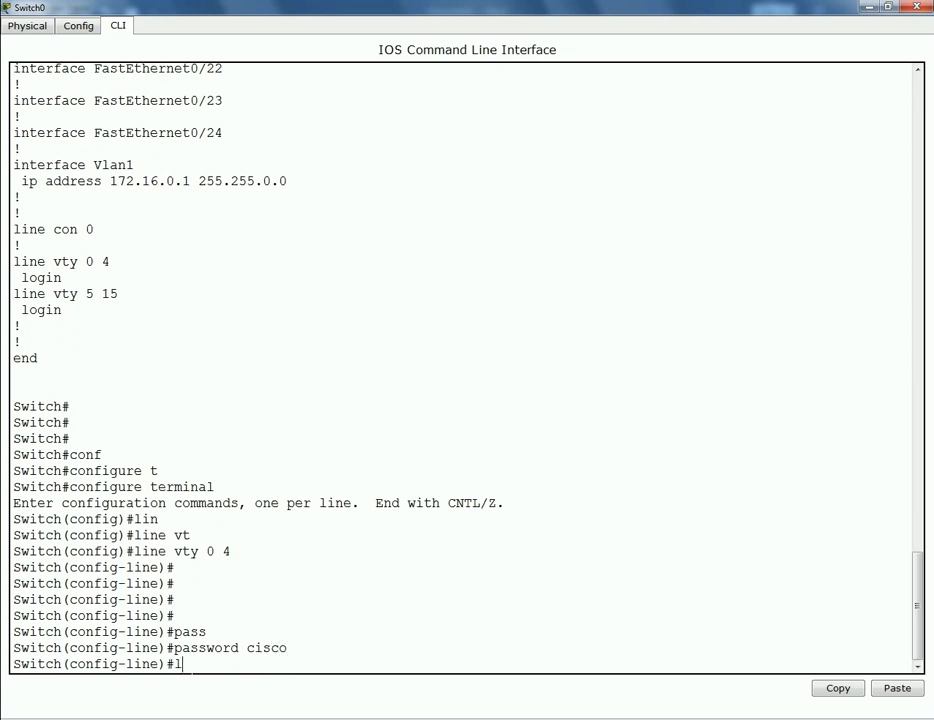
pyautogui.write('ogin')
pyautogui.press('BackSpace')
pyautogui.press('Tab')
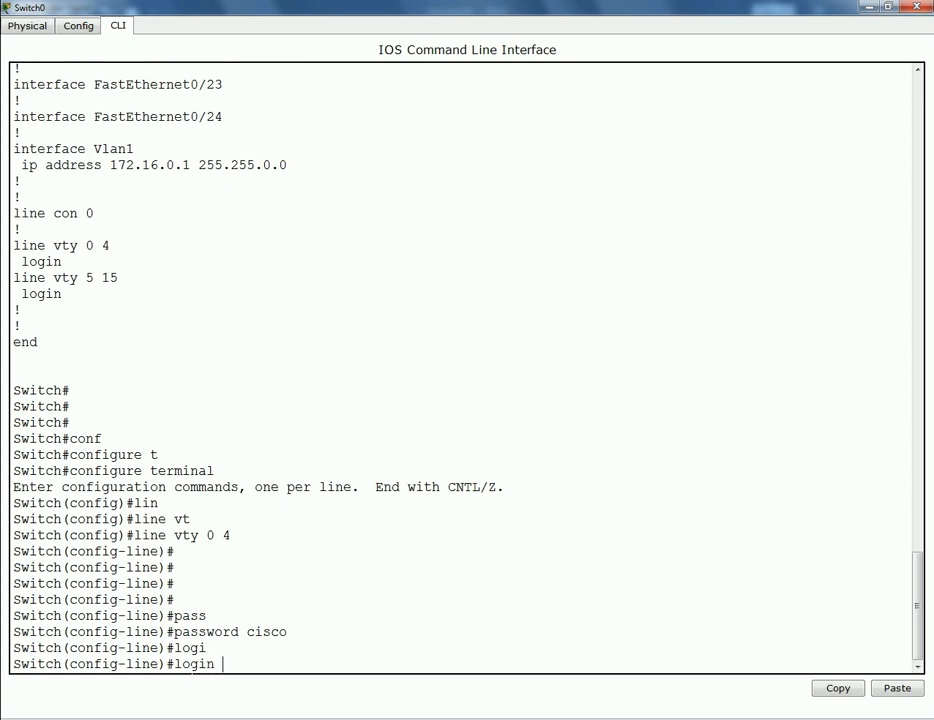
pyautogui.press('Return')
pyautogui.press('Return')
pyautogui.press('Return')
pyautogui.press('Return')
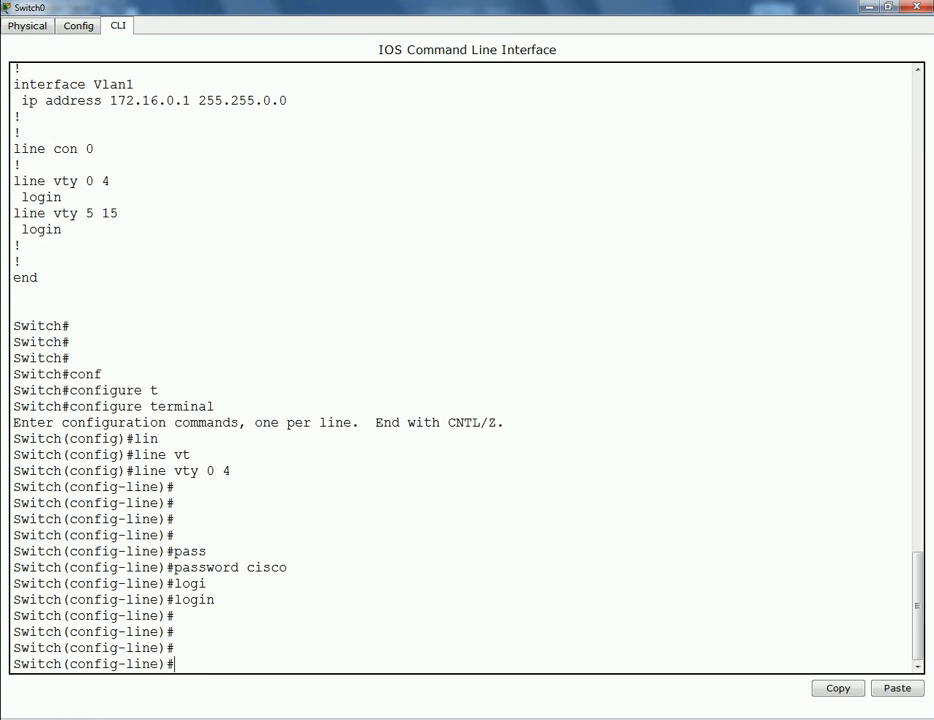
# - Back on the topology canvas, view Switch0's and PC0's port and IP details
pyautogui.click(371, 653)
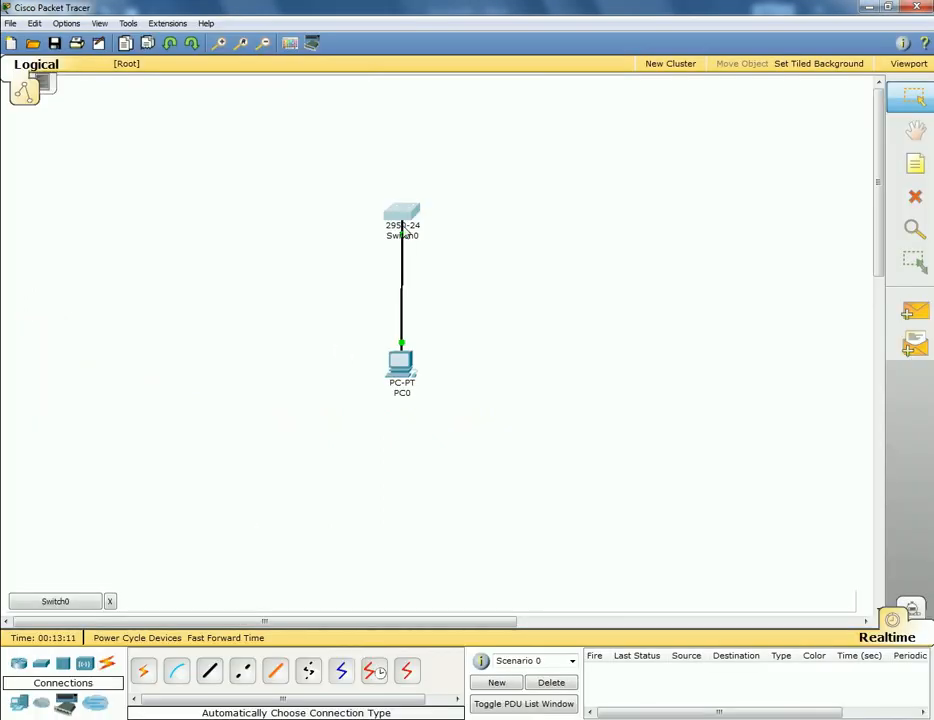
pyautogui.click(515, 263)
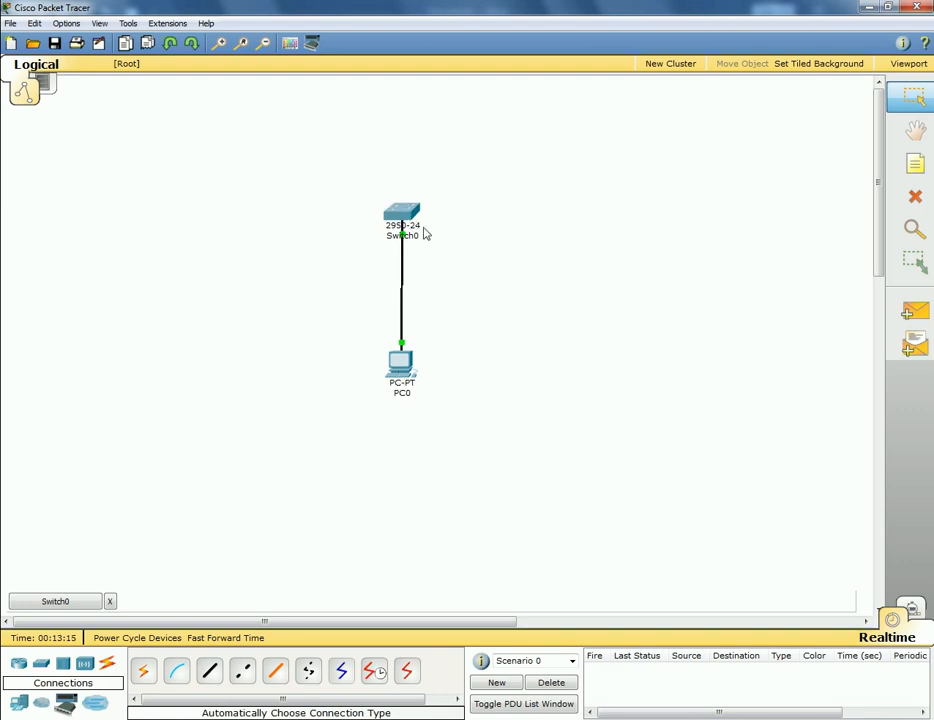
pyautogui.moveTo(410, 217)
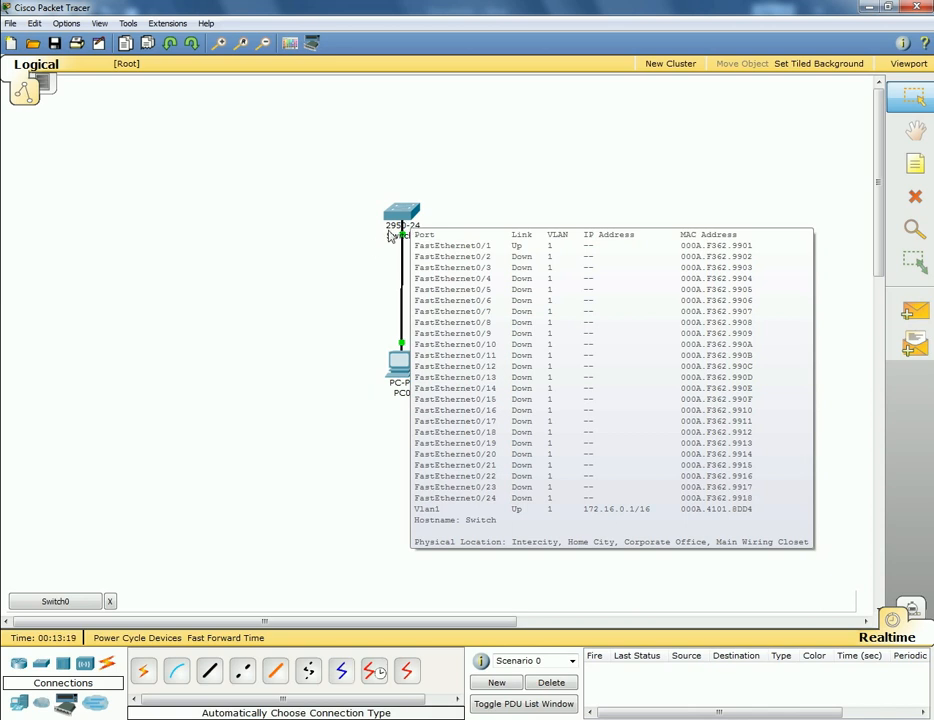
pyautogui.moveTo(400, 388)
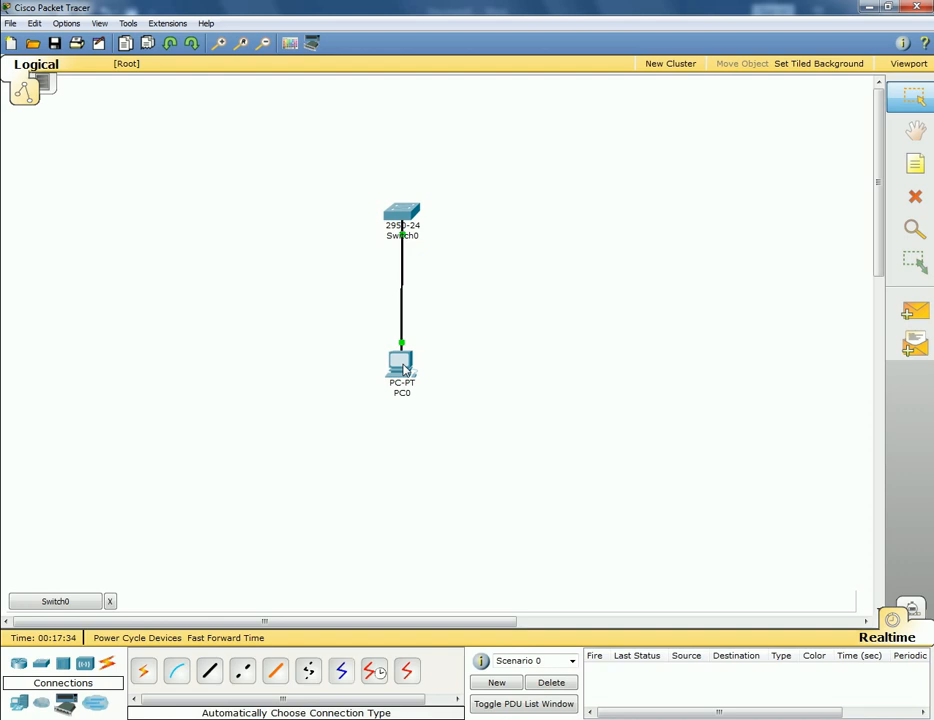
# - Open PC0's Desktop command prompt
pyautogui.click(404, 367)
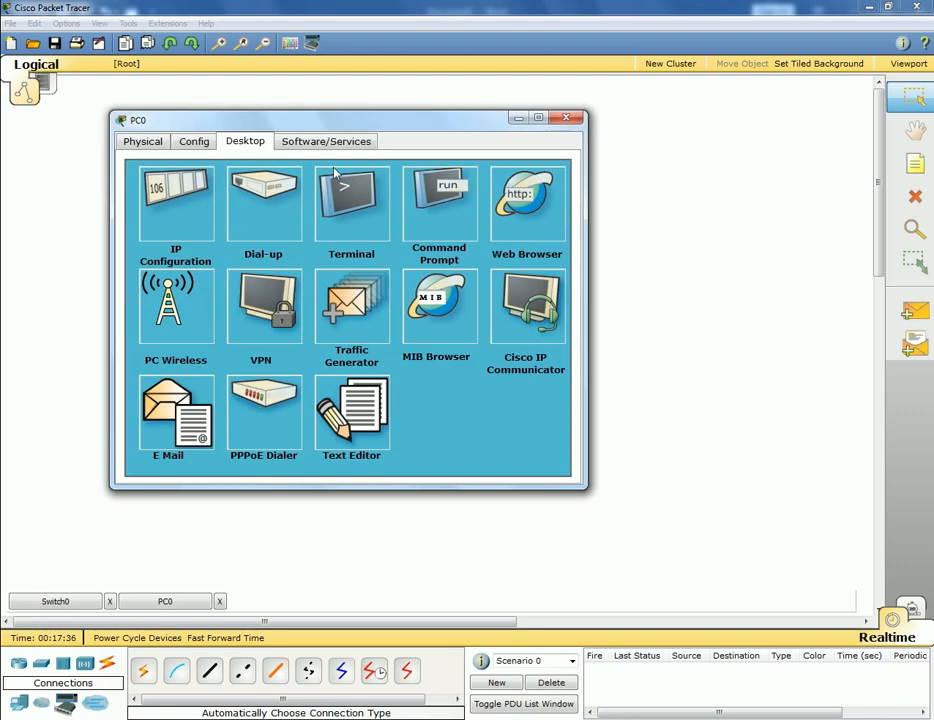
pyautogui.click(432, 221)
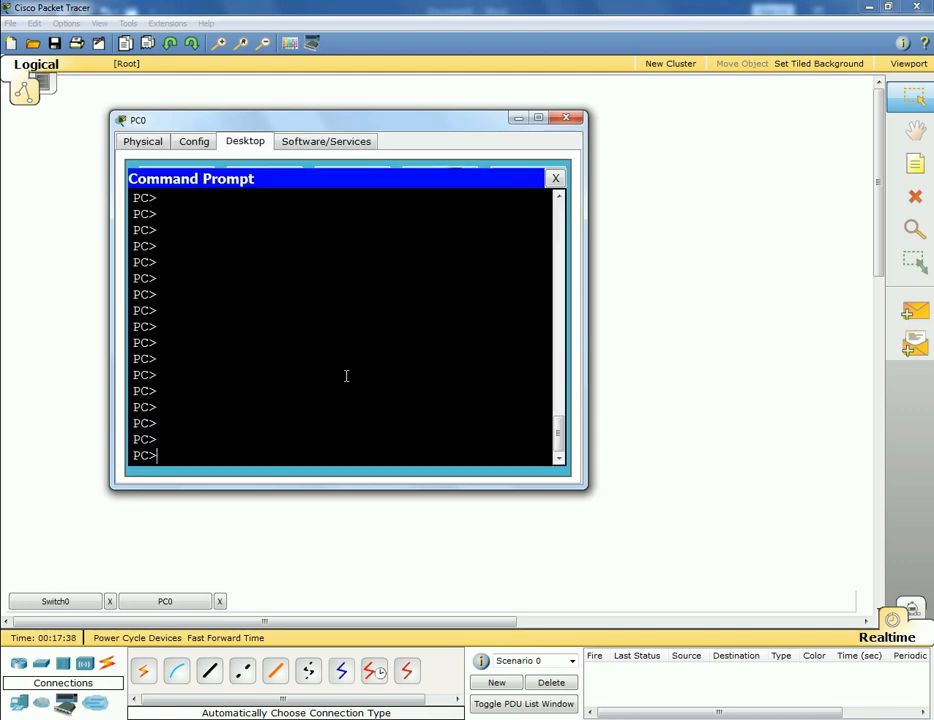
pyautogui.click(539, 119)
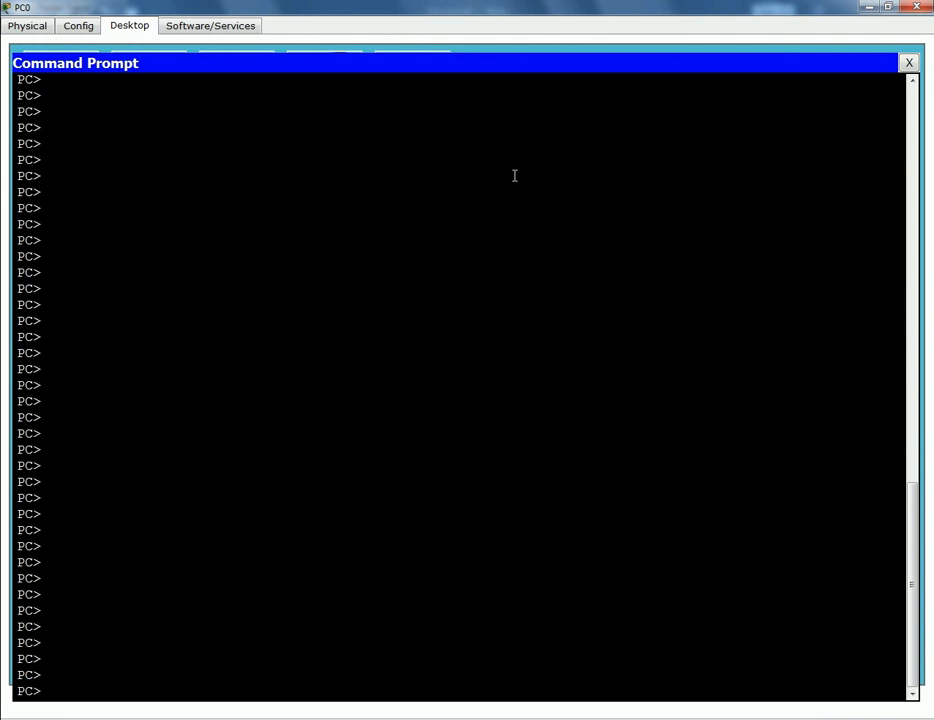
pyautogui.click(890, 10)
# - Run telnet 172.16.0.1 and enter the vty password to reach the Switch> prompt
pyautogui.write('teln')
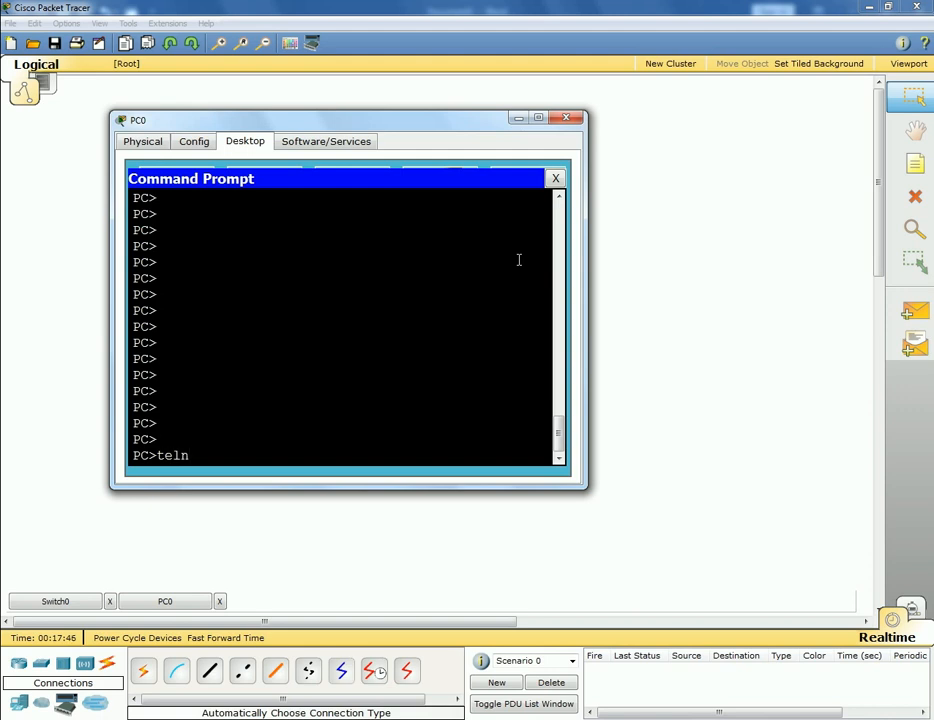
pyautogui.write('et 172.16.0.1')
pyautogui.press('Return')
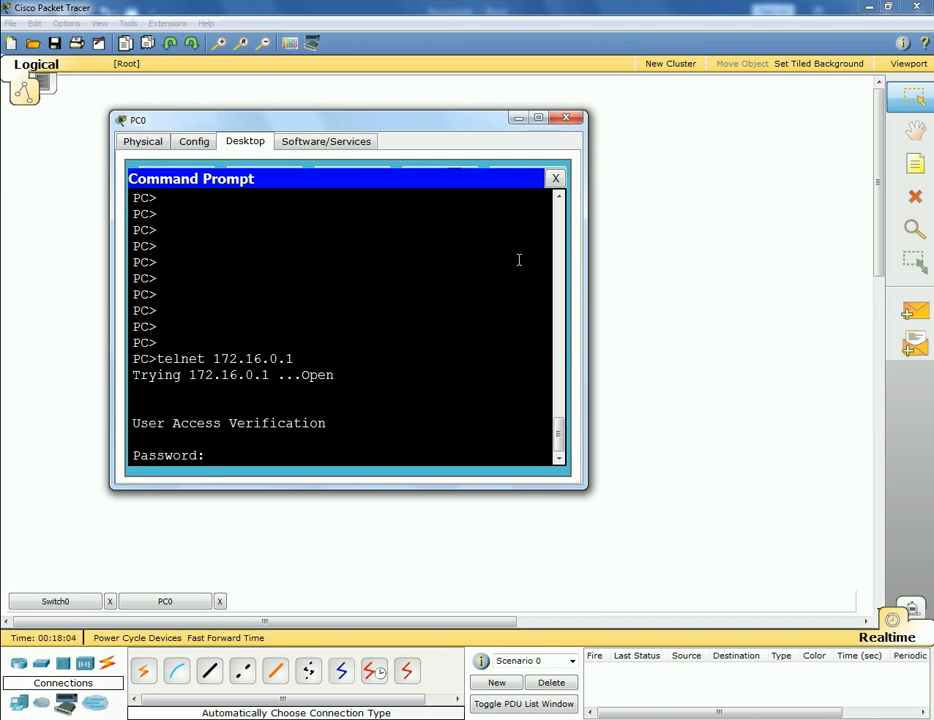
pyautogui.press('Return')
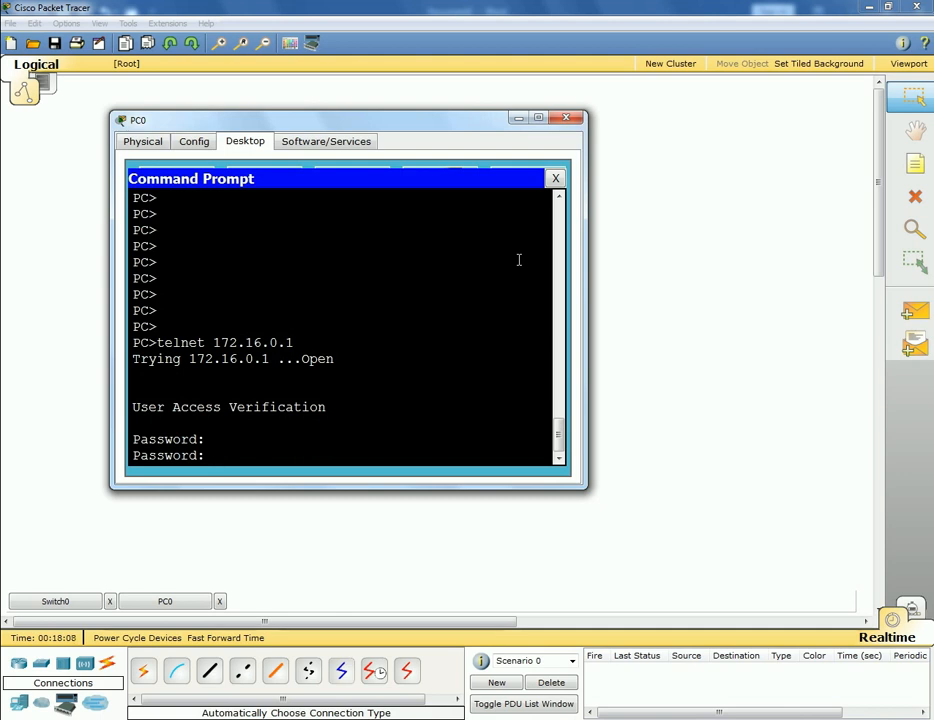
pyautogui.press('Return')
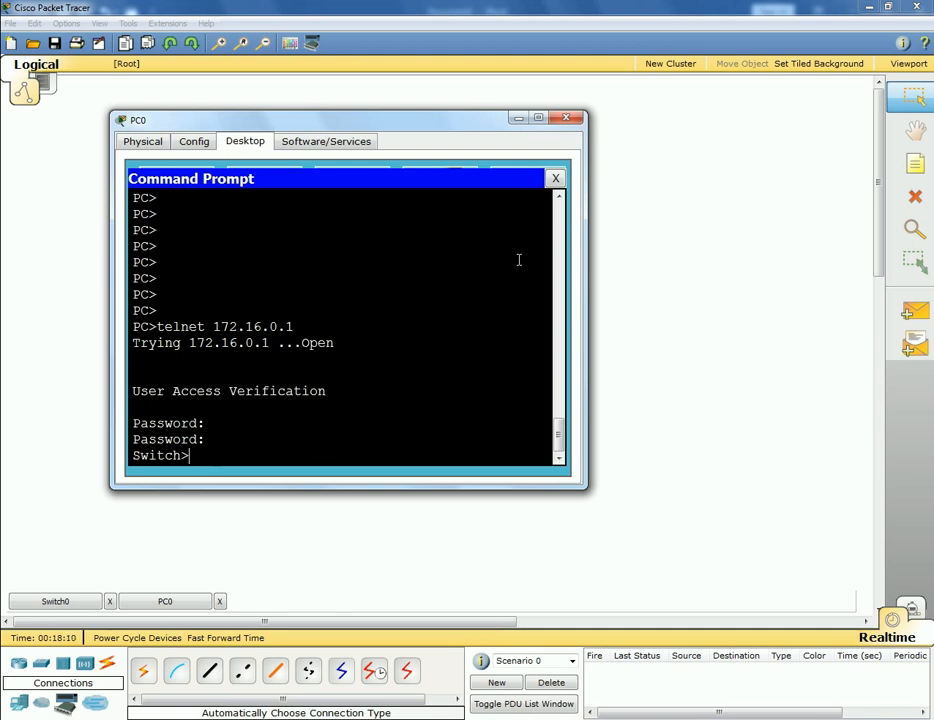
# - Run enable with the enable password to reach Switch#, and enlarge the PC0 window
pyautogui.press('Return')
pyautogui.press('Return')
pyautogui.press('Return')
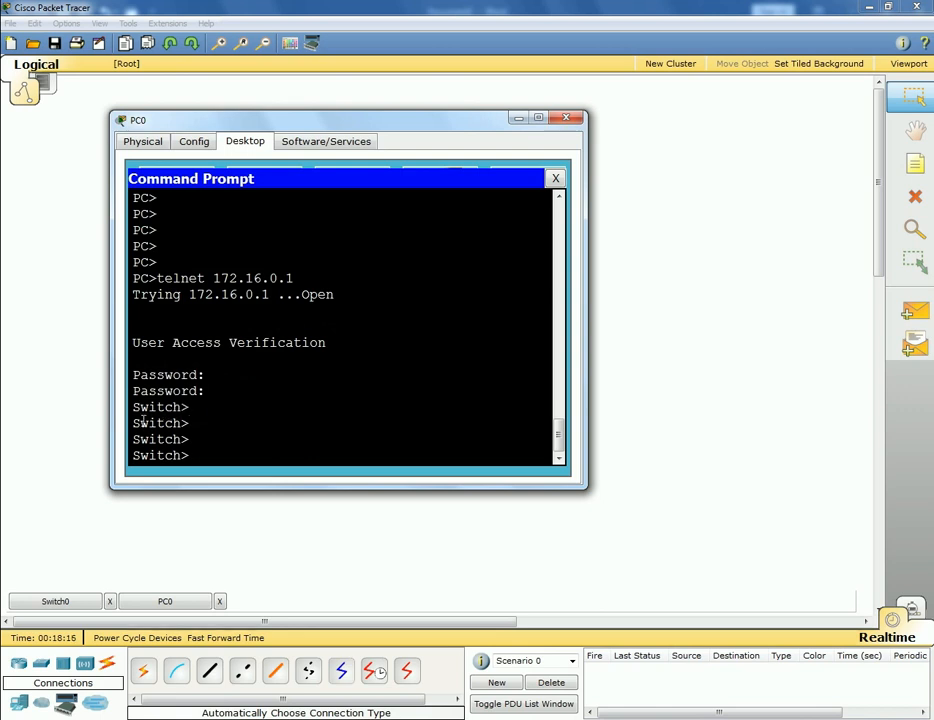
pyautogui.moveTo(133, 407); pyautogui.dragTo(219, 461)
pyautogui.write('en')
pyautogui.press('Tab')
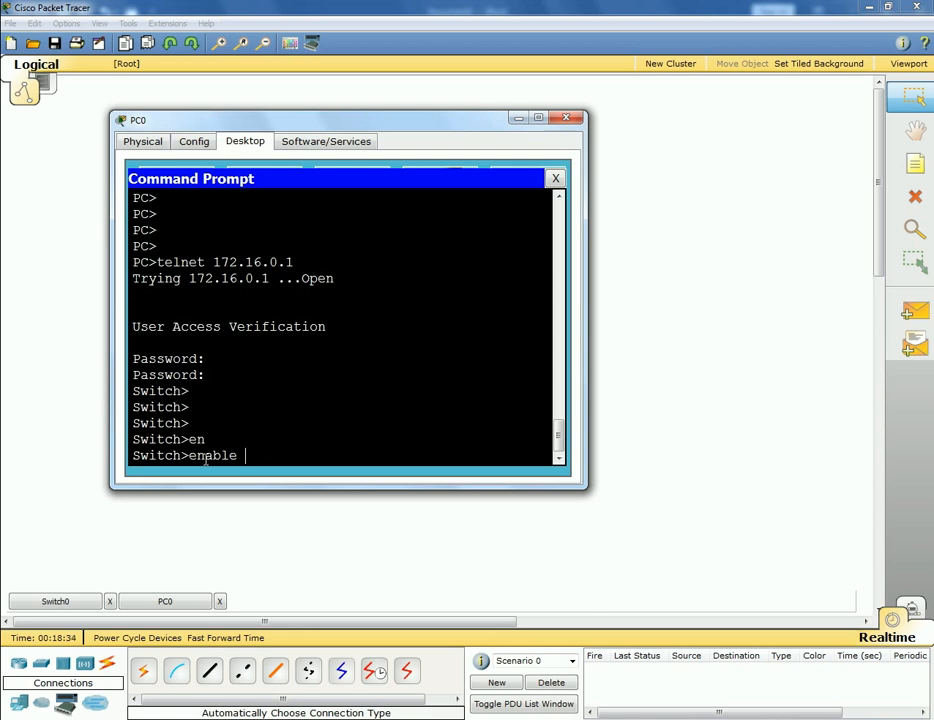
pyautogui.press('Return')
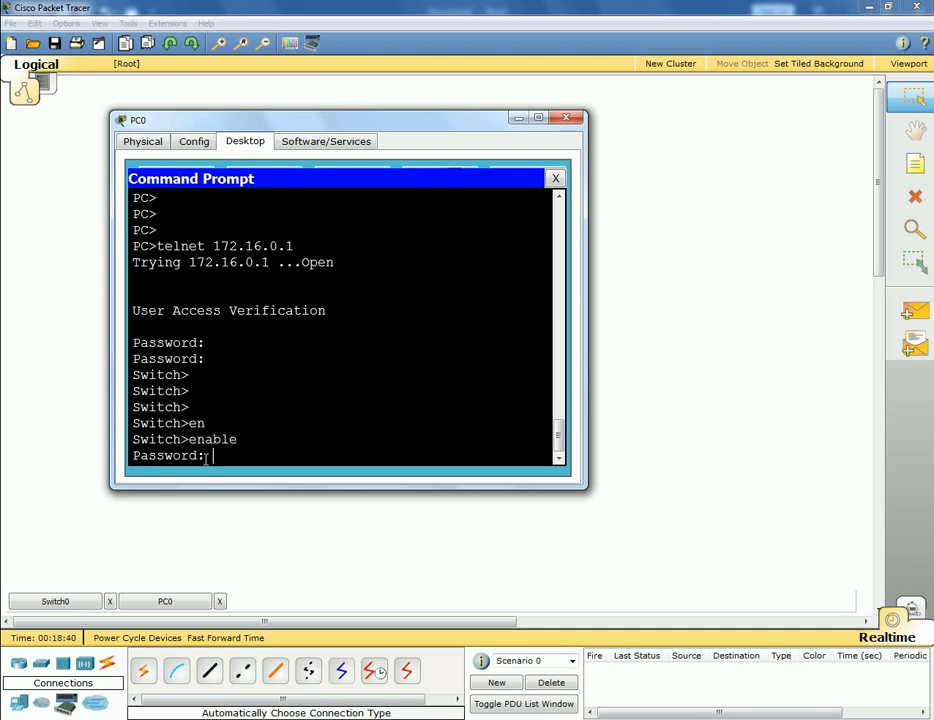
pyautogui.press('Return')
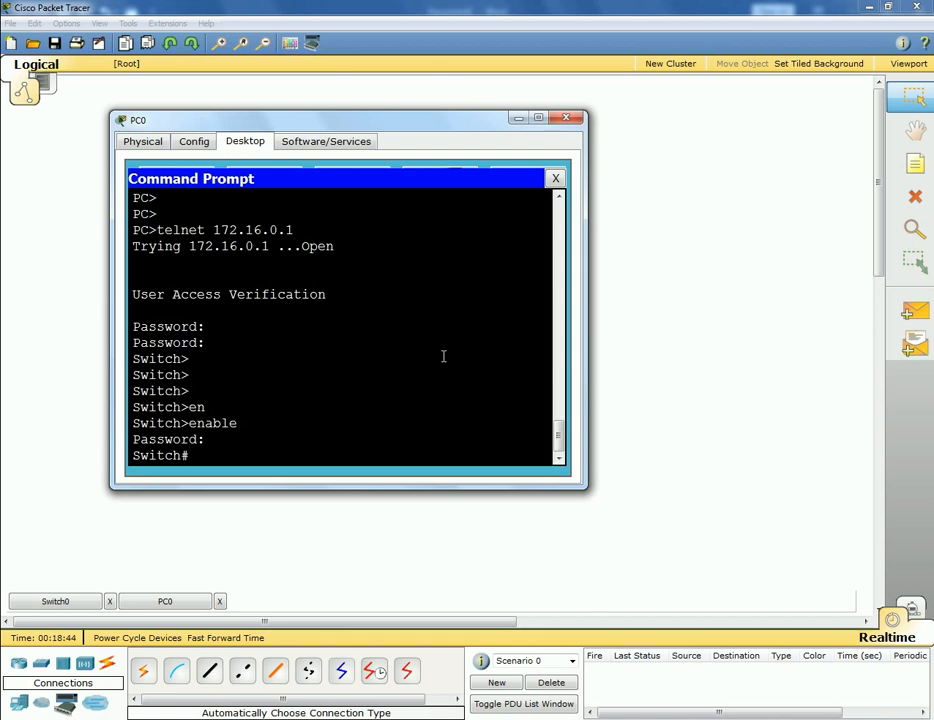
pyautogui.moveTo(589, 491); pyautogui.dragTo(666, 597)
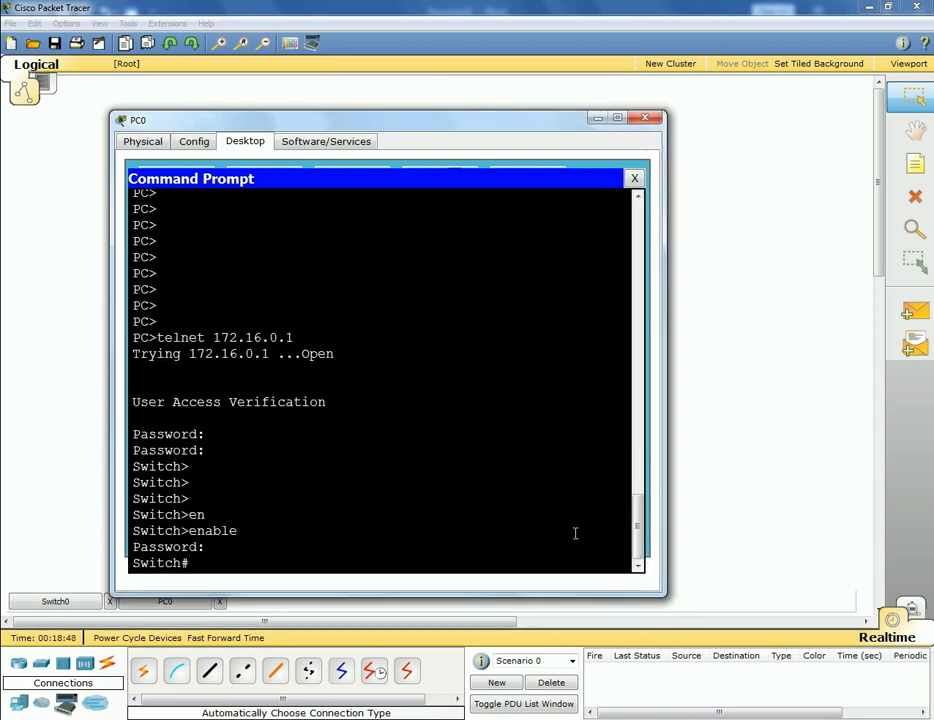
pyautogui.press('Return')
pyautogui.press('Return')
pyautogui.press('Return')
pyautogui.press('Return')
pyautogui.press('Return')
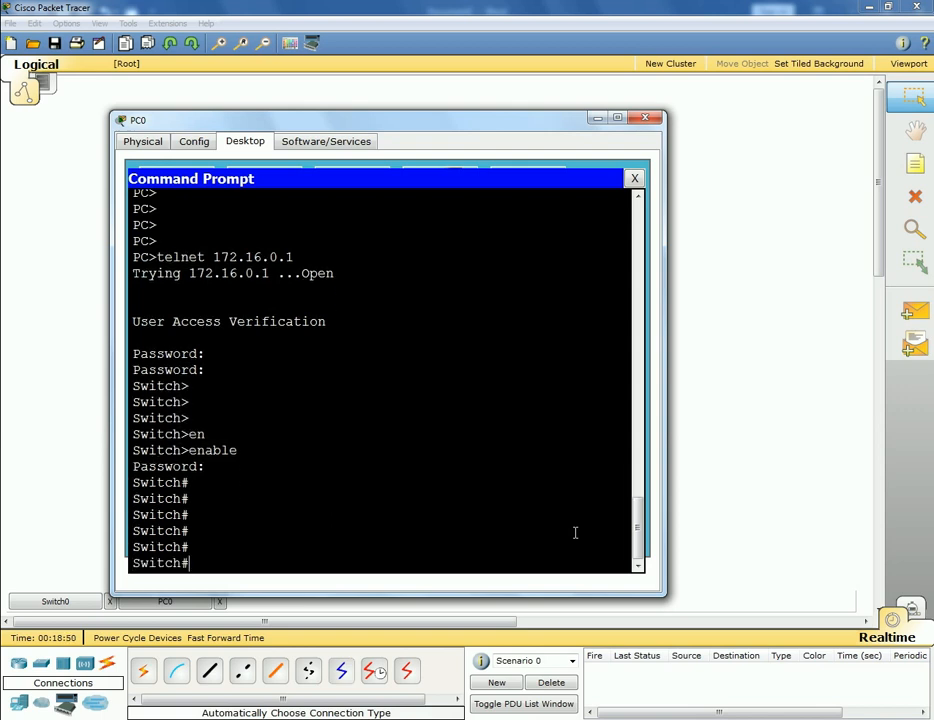